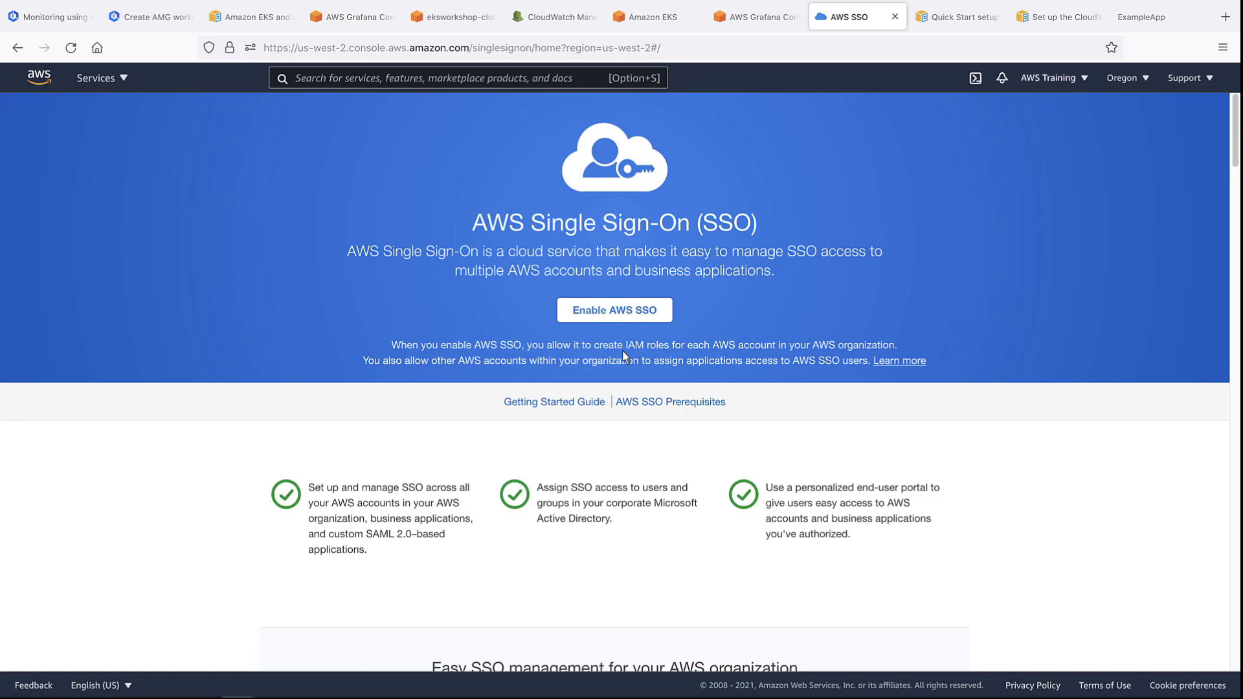
- Enable AWS Single Sign-On from its landing page
click(579, 314)
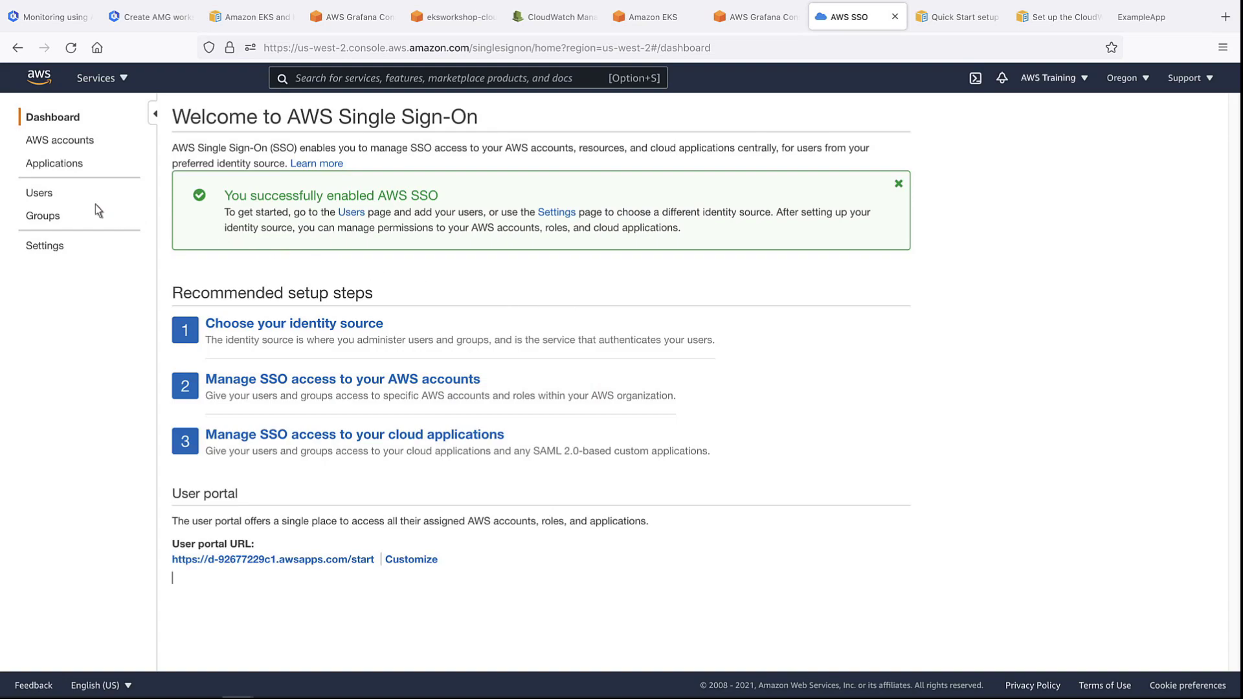
- Add a new SSO user example-grafana-user-00 with a generated one-time password
click(52, 194)
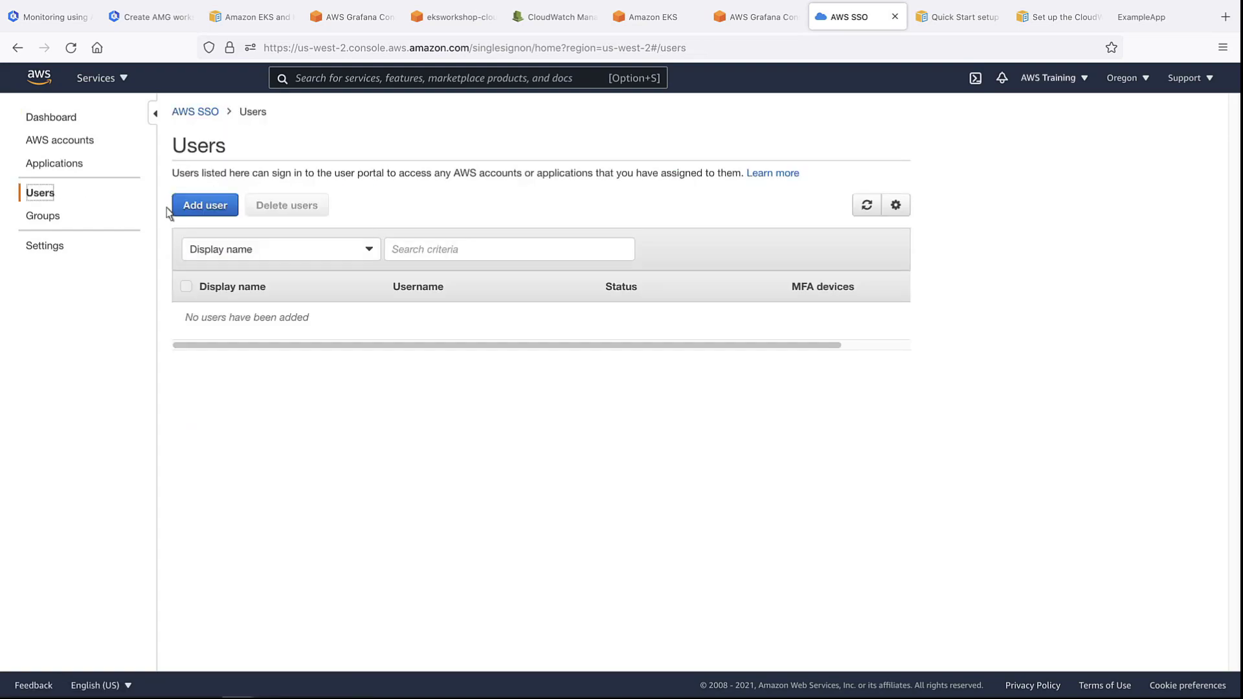
click(189, 214)
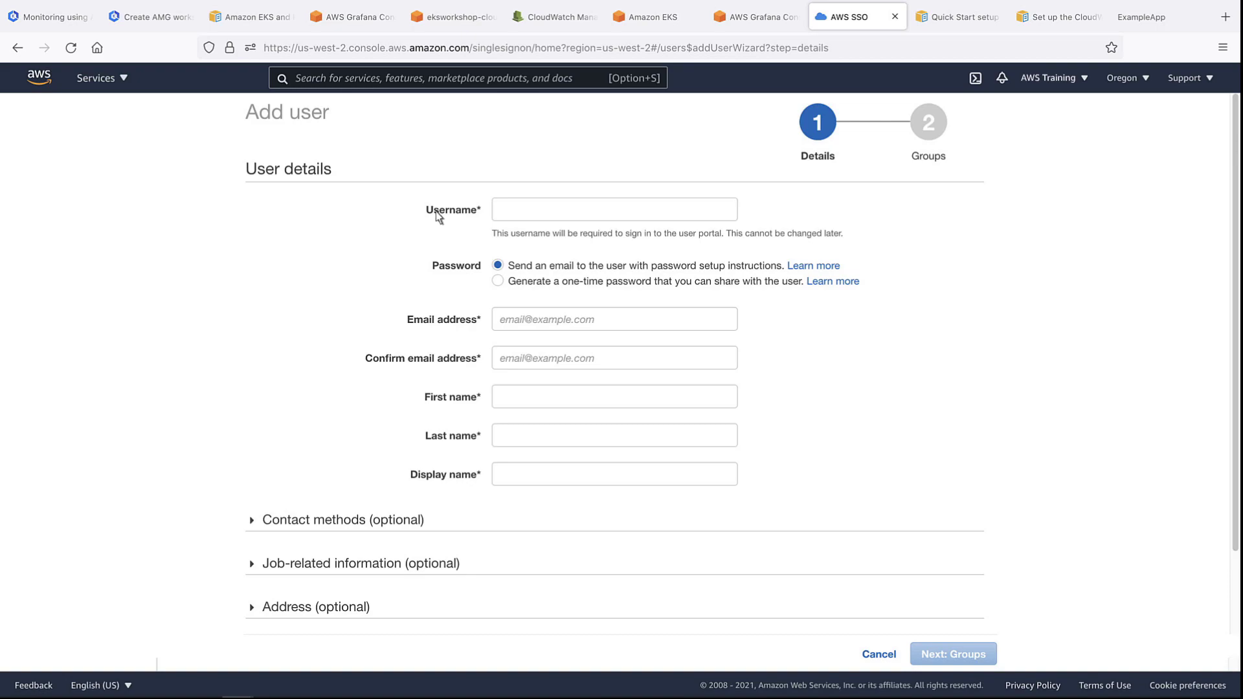
click(507, 212)
text(example-grafana-user-00)
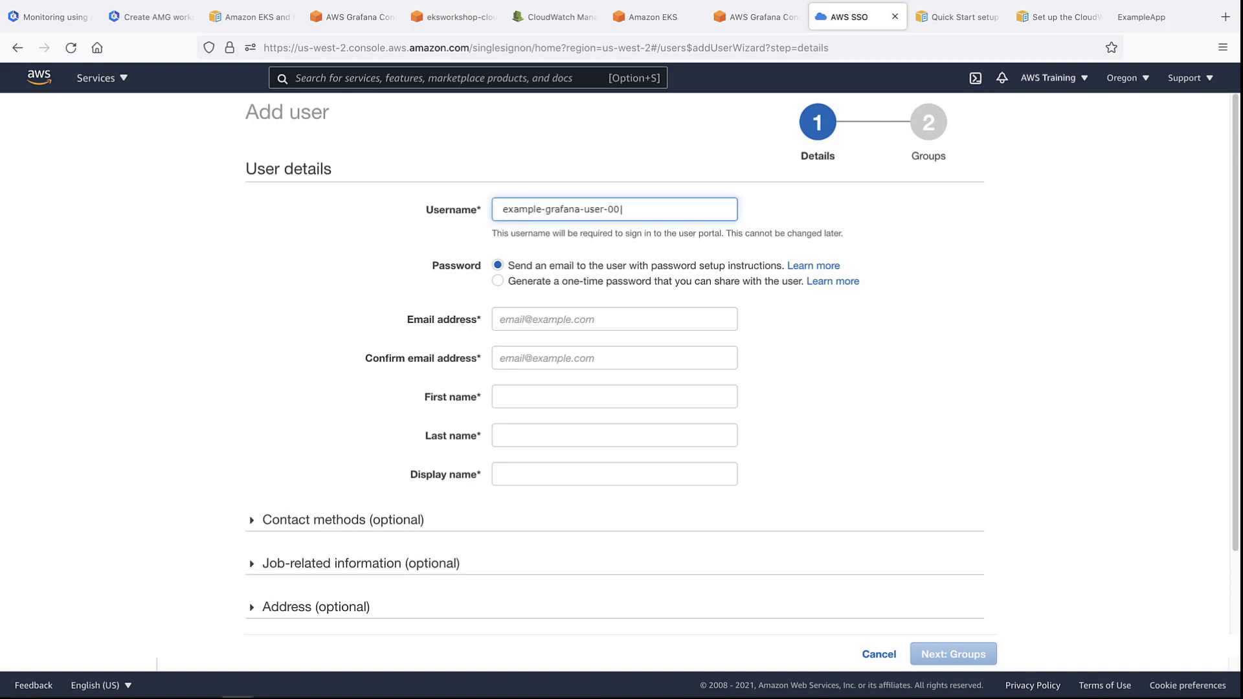
click(507, 236)
click(497, 280)
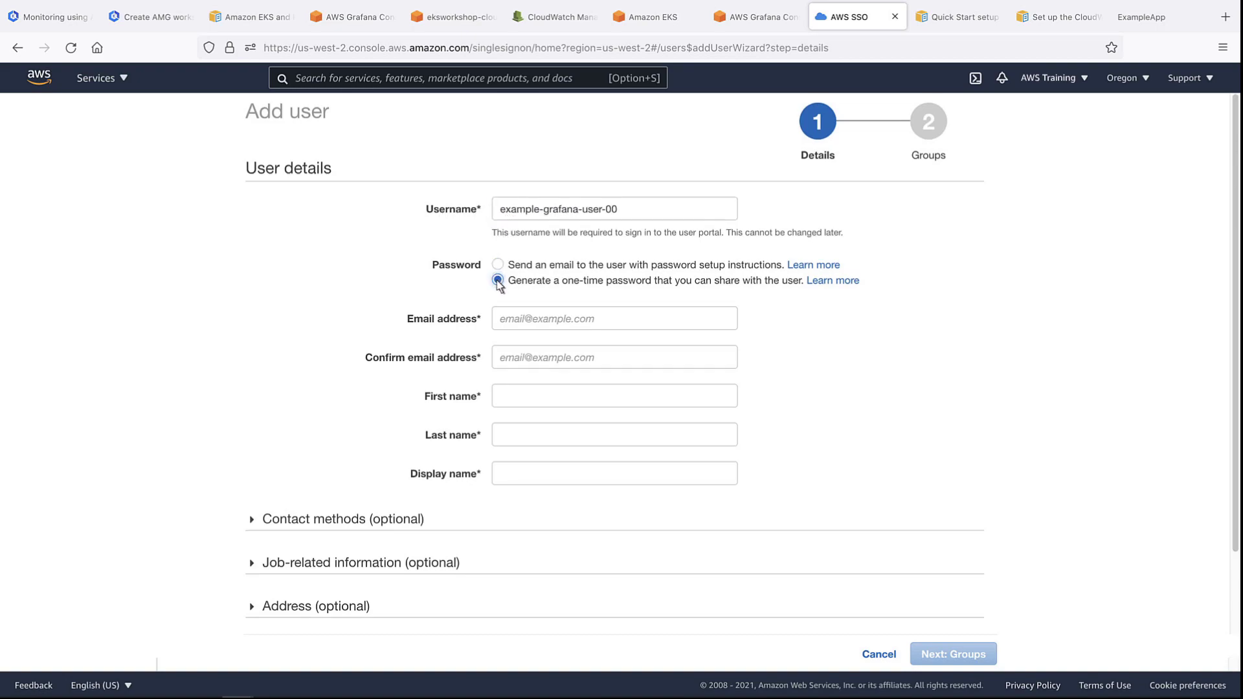
scroll(1204, 566, down, 1)
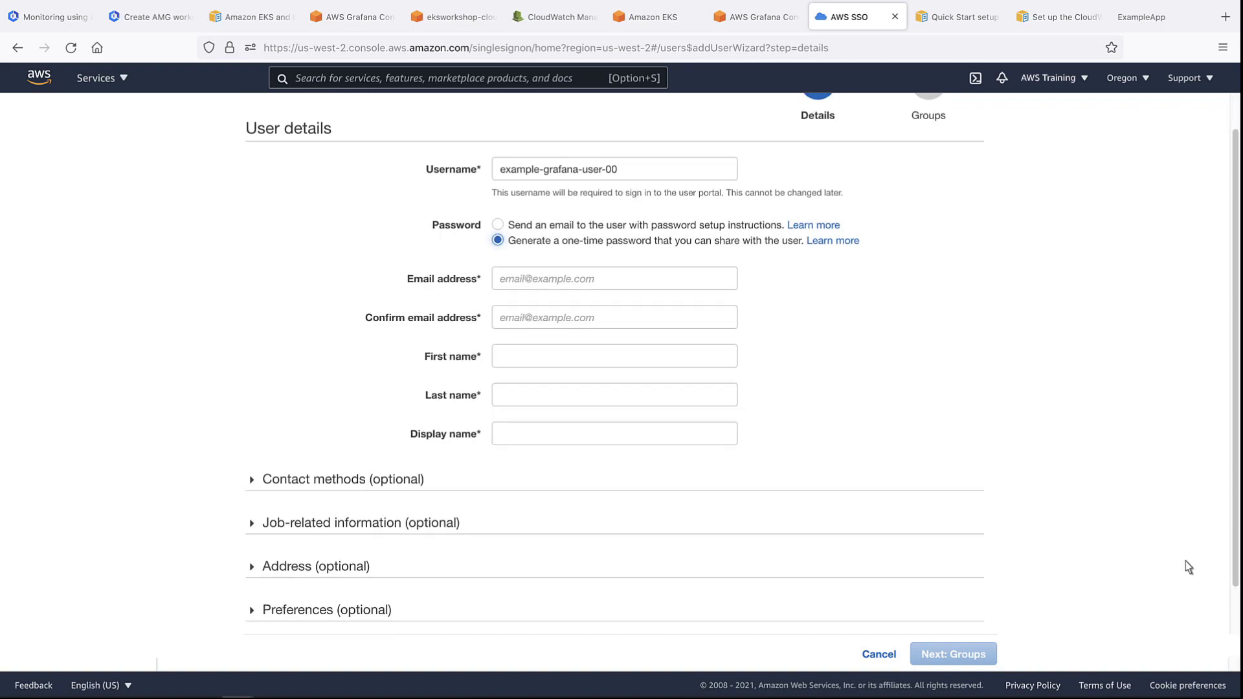
- Enter the user's e-mail, first and last name, and display name example-grafana-user-00
click(532, 286)
text(grafana-)
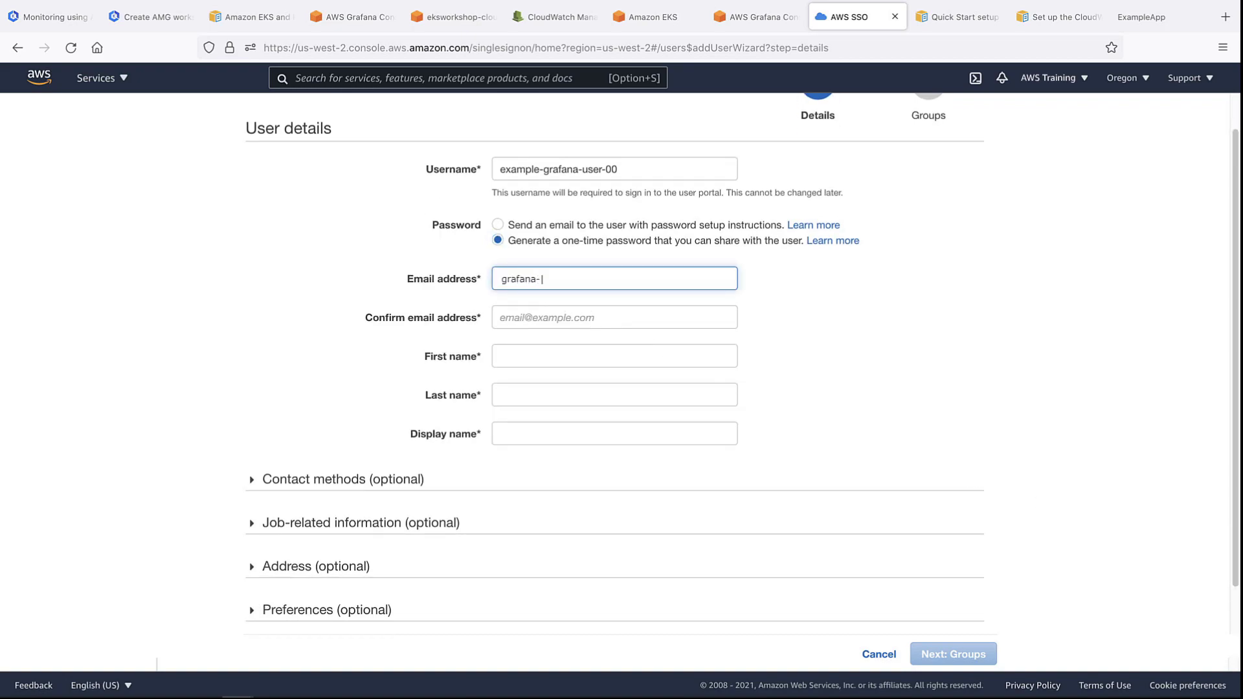
text(user-00@example.com)
key(Tab)
text(grafana-user-00@example.com)
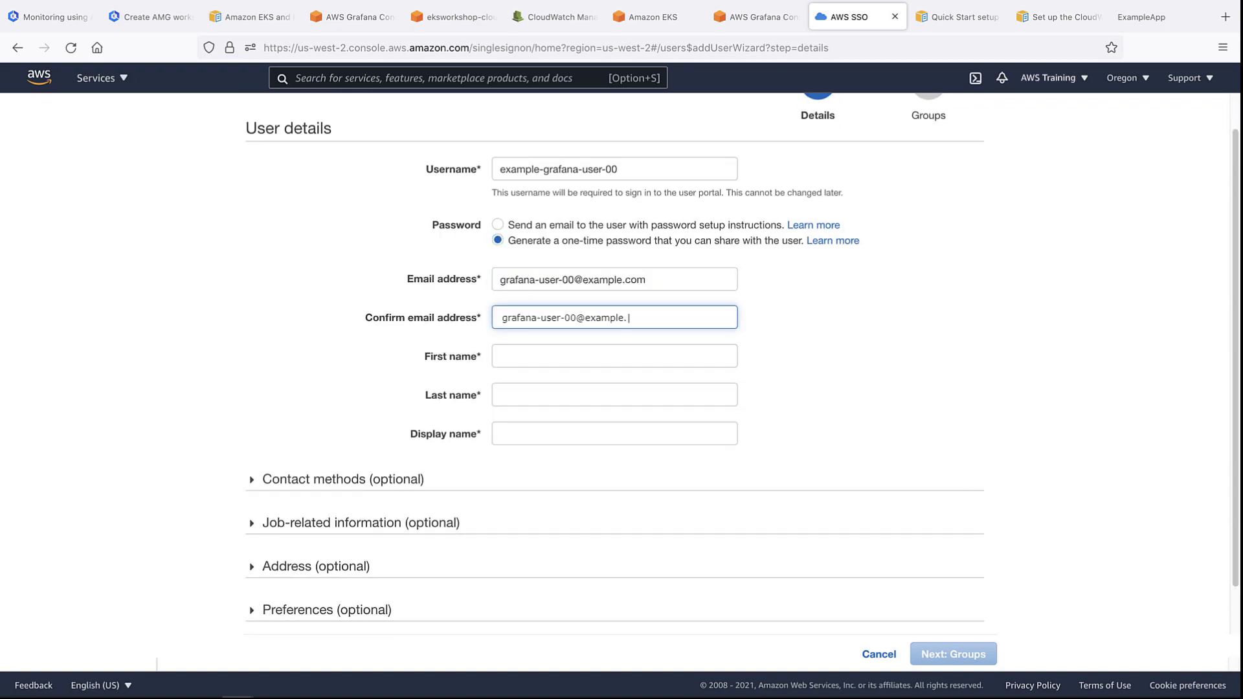
key(Tab)
text(grafana)
key(Tab)
text(user)
key(Tab)
text(example-grafana-user-00)
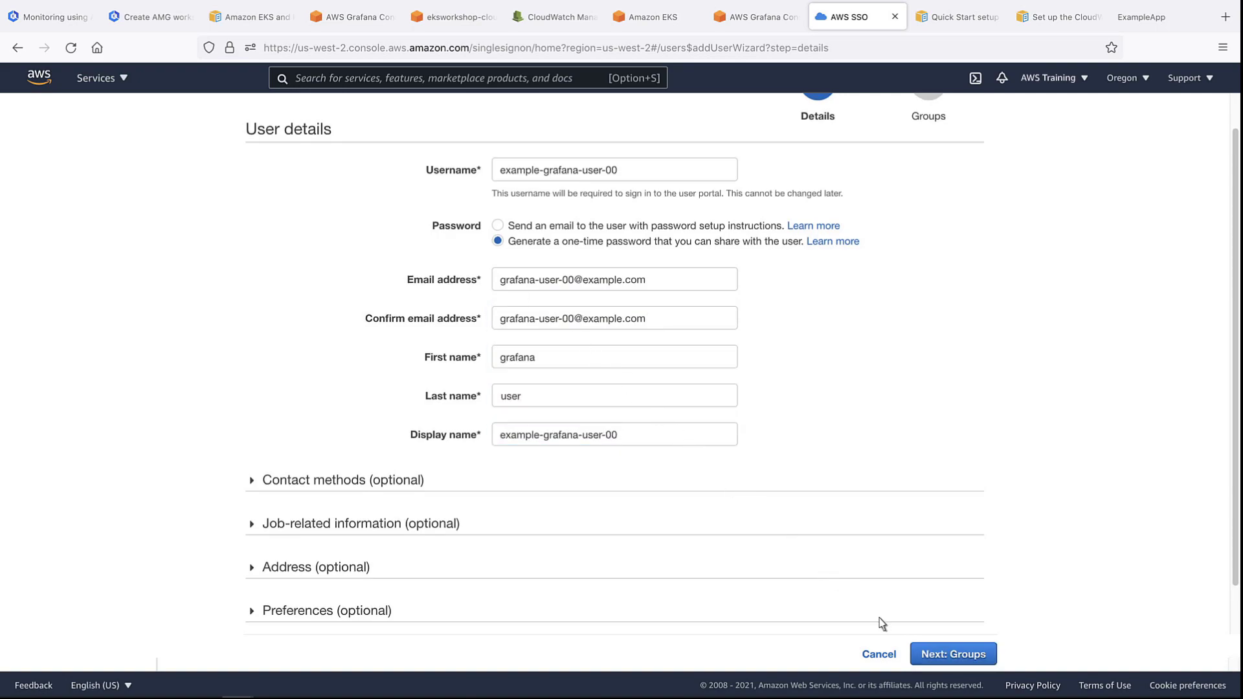
click(924, 655)
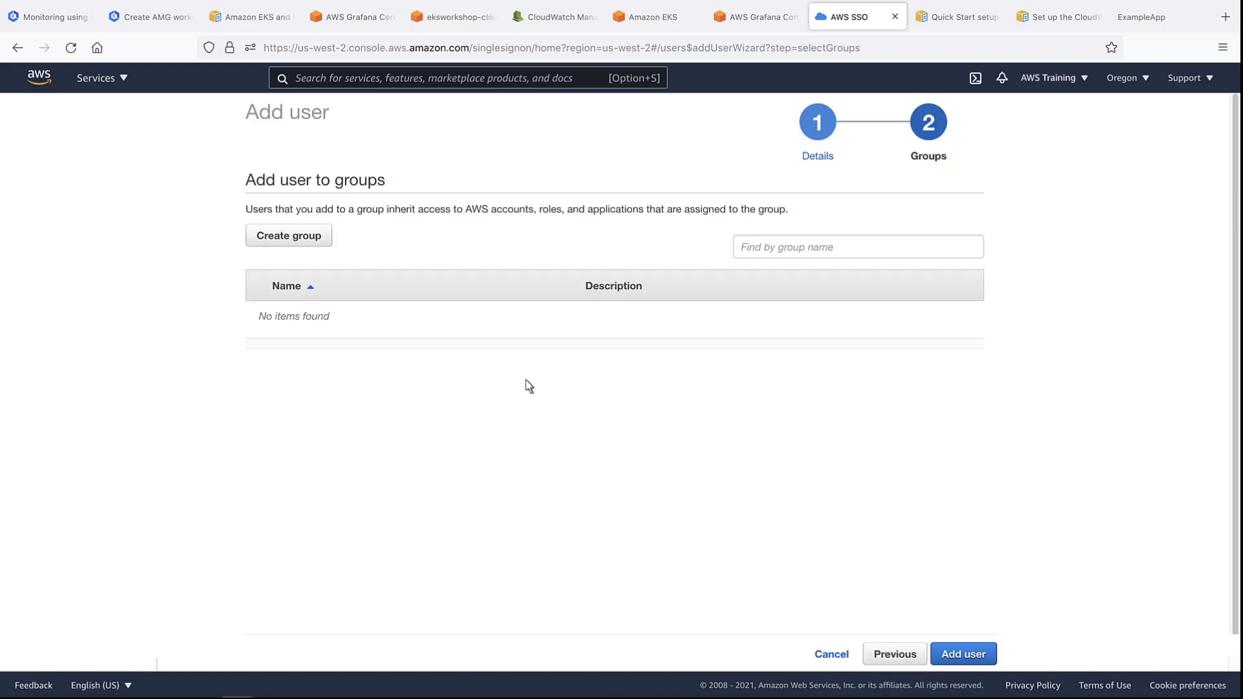
- Create group Grafana-Dashboard-Users with description 'Grafana Dashboard Users'
click(321, 237)
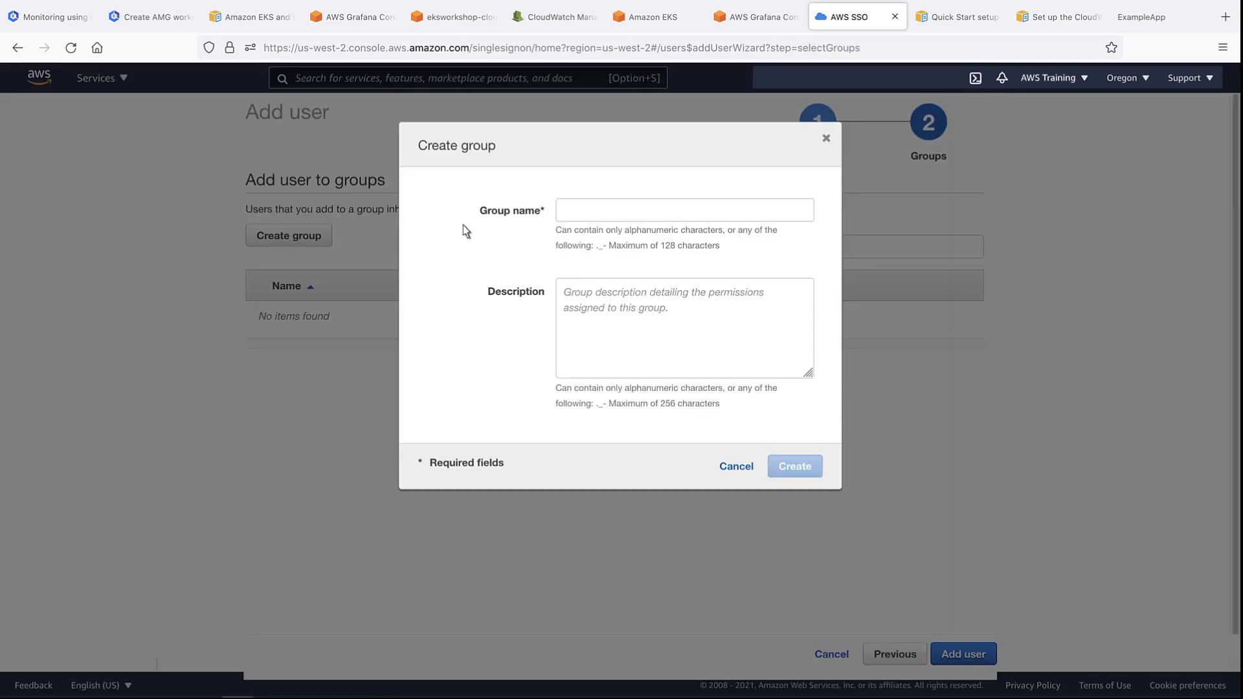
click(565, 217)
text(Grafana-Dashboard-Users)
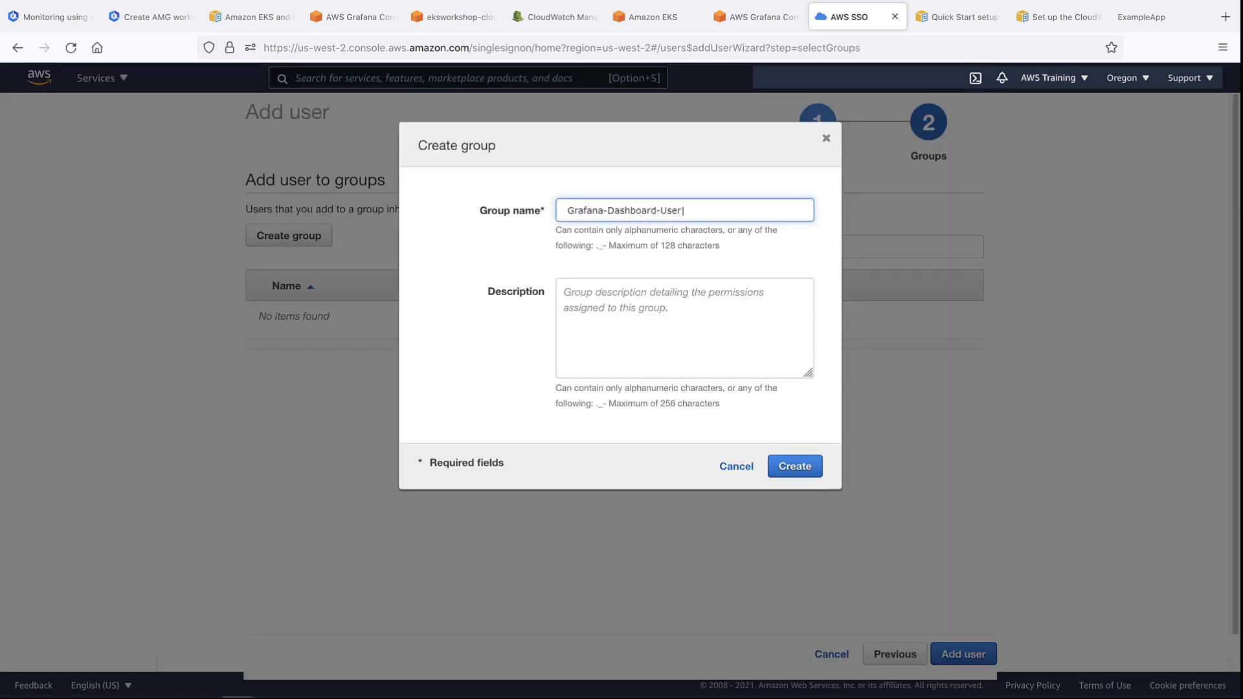
key(Tab)
text(Grafana Dashboard Users)
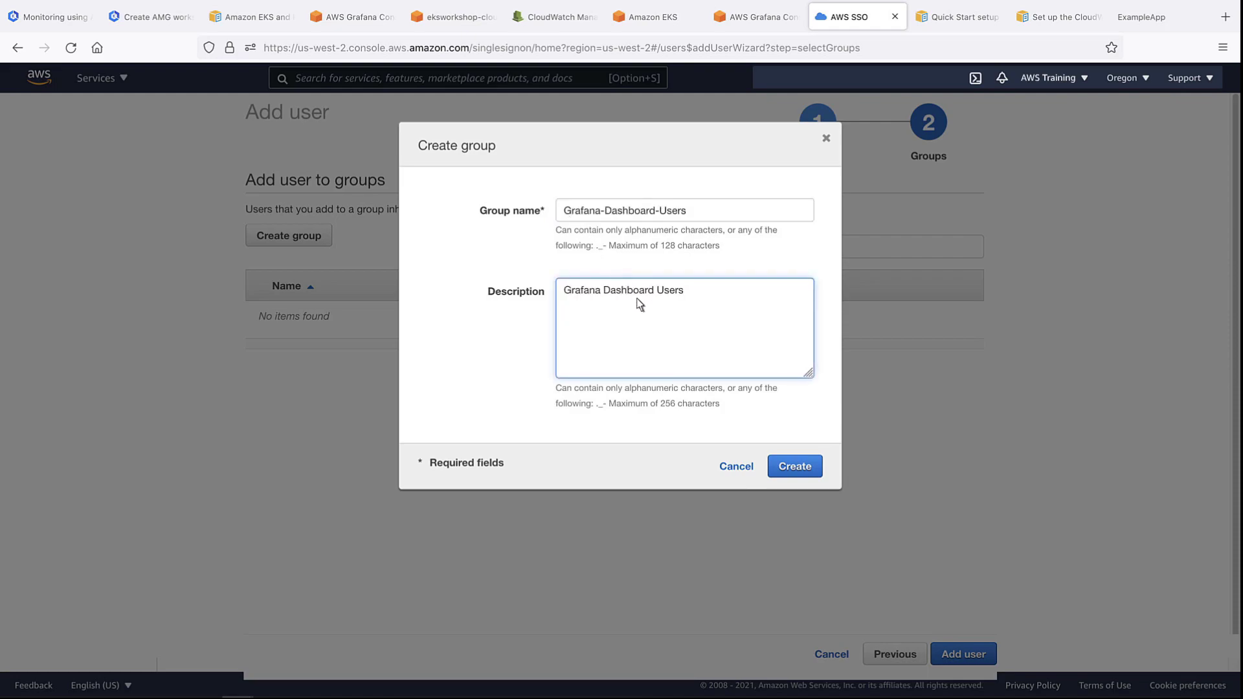
click(776, 467)
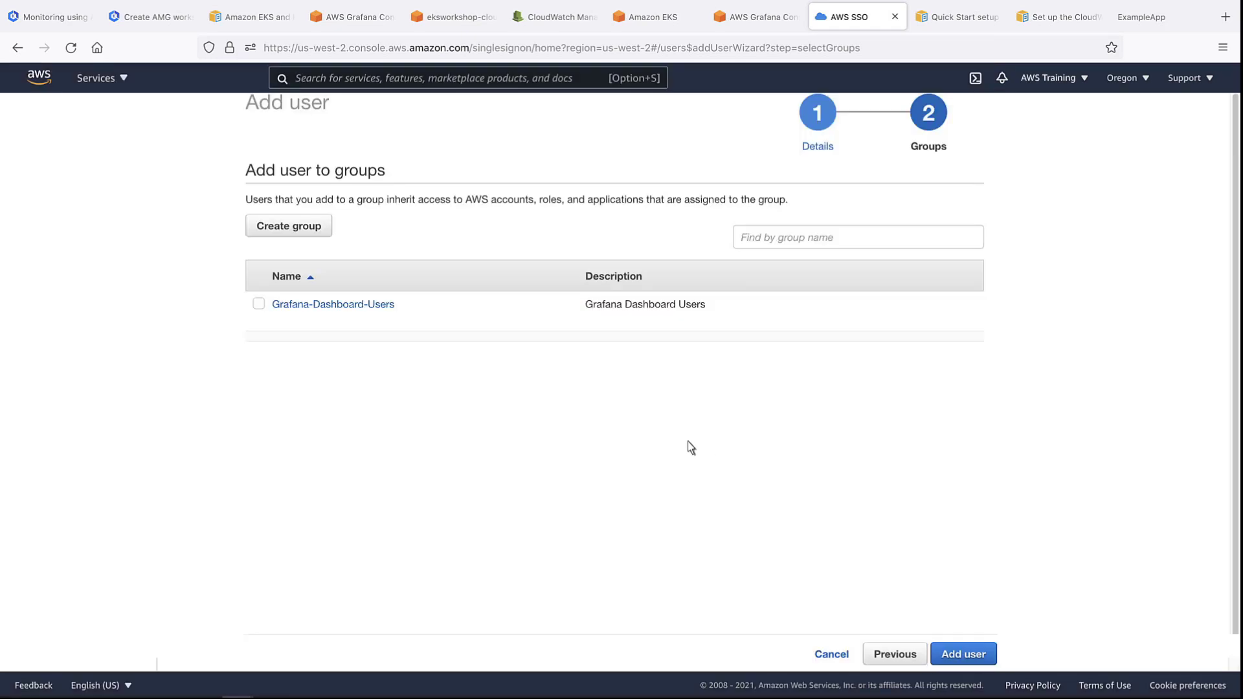
- Add the user to Grafana-Dashboard-Users and reveal the one-time password
click(258, 305)
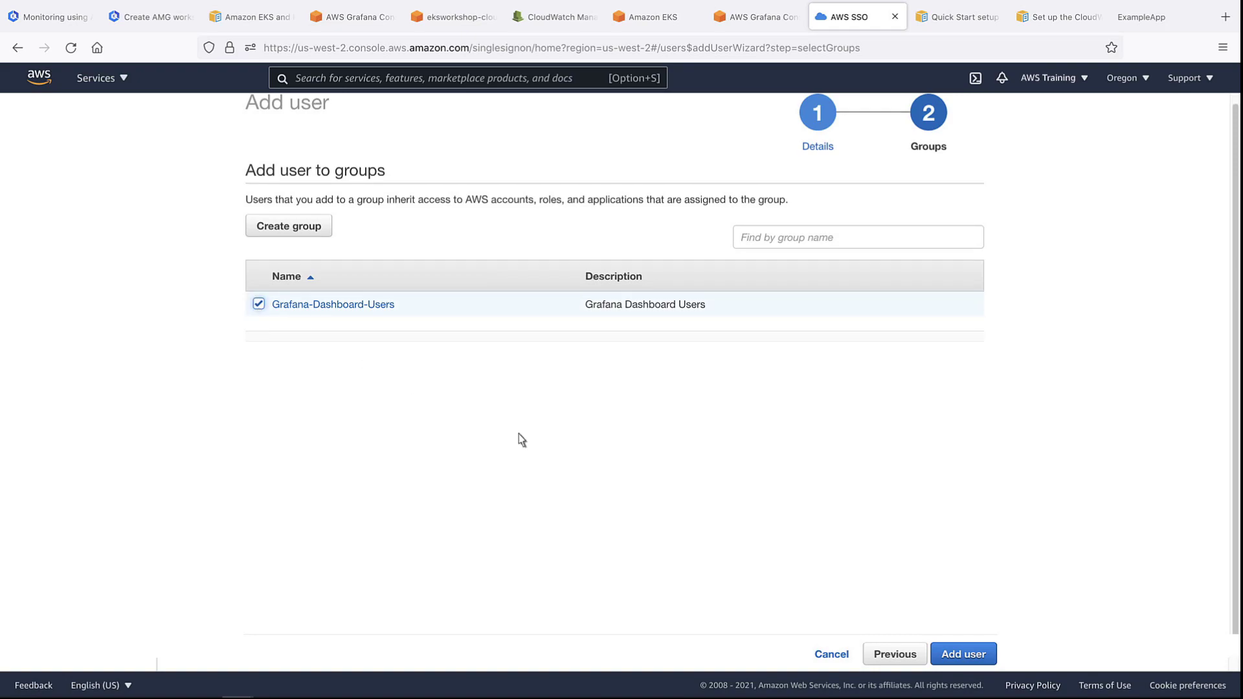
click(979, 656)
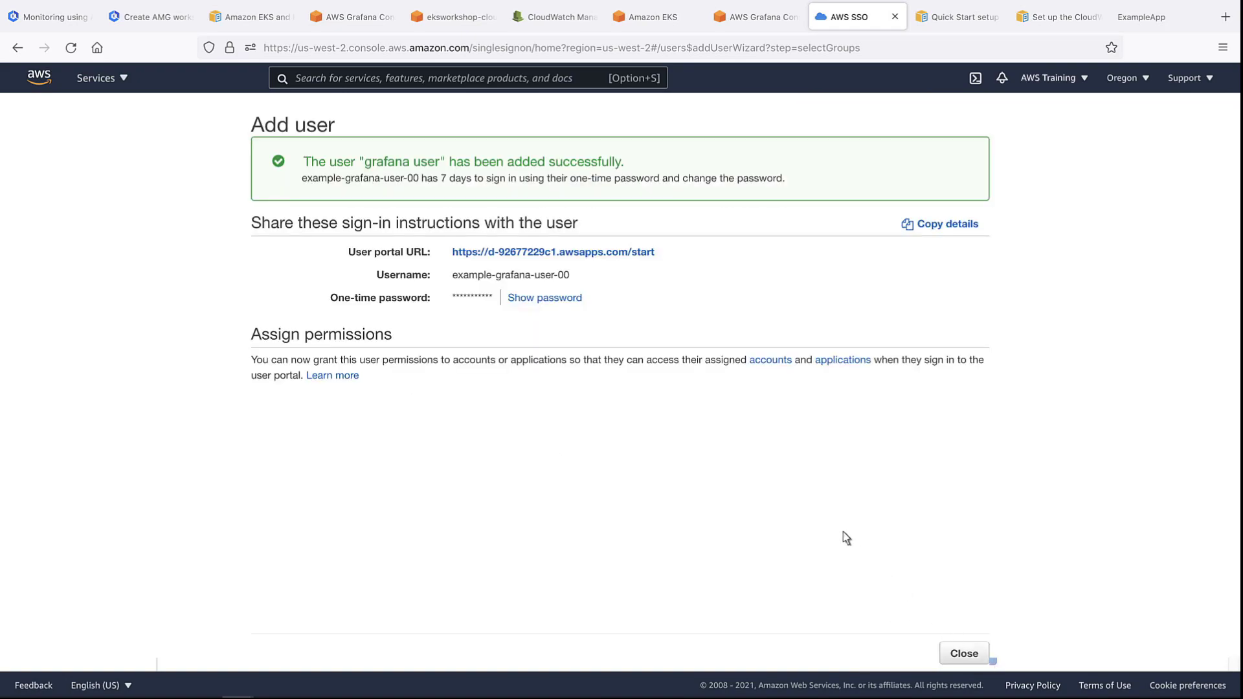
click(581, 298)
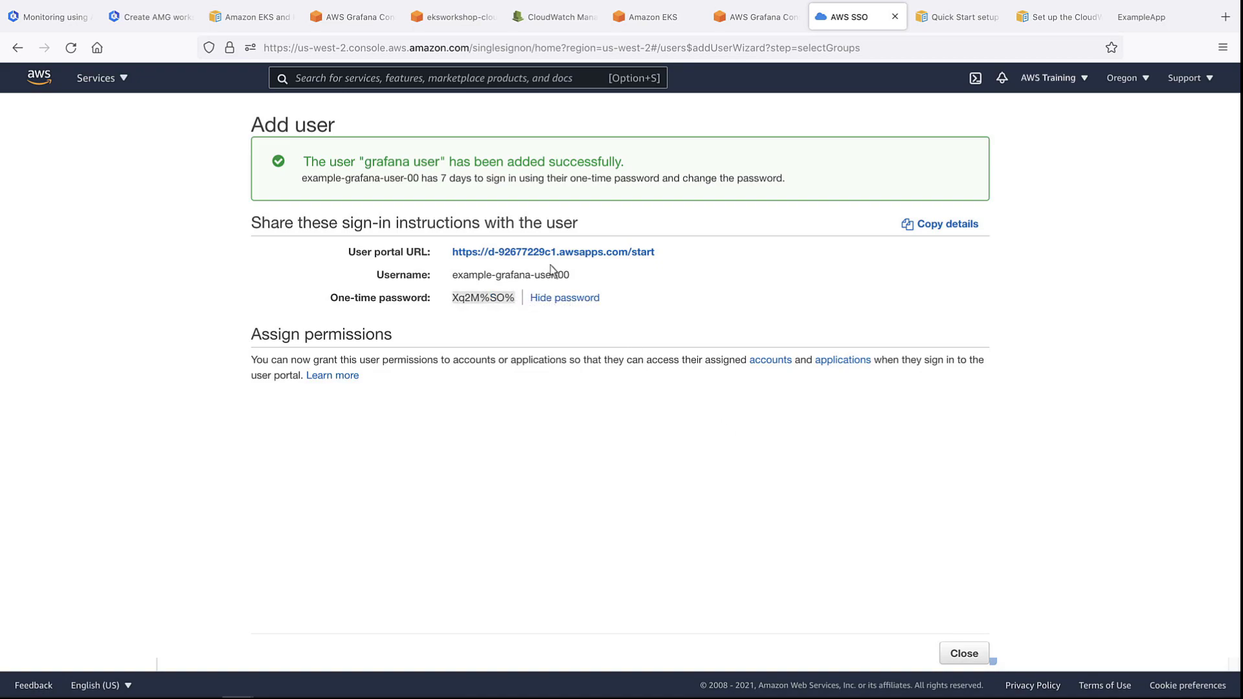
click(798, 21)
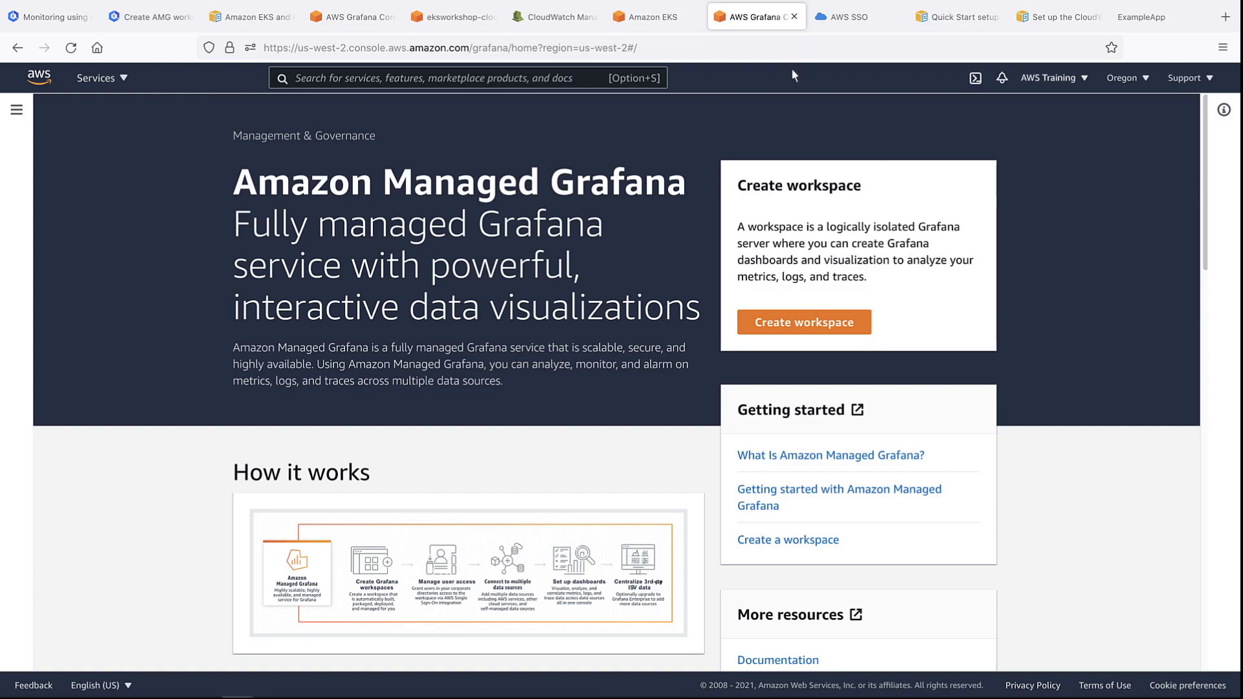
- Start a new Grafana workspace named example-amg-space with a matching description
click(756, 324)
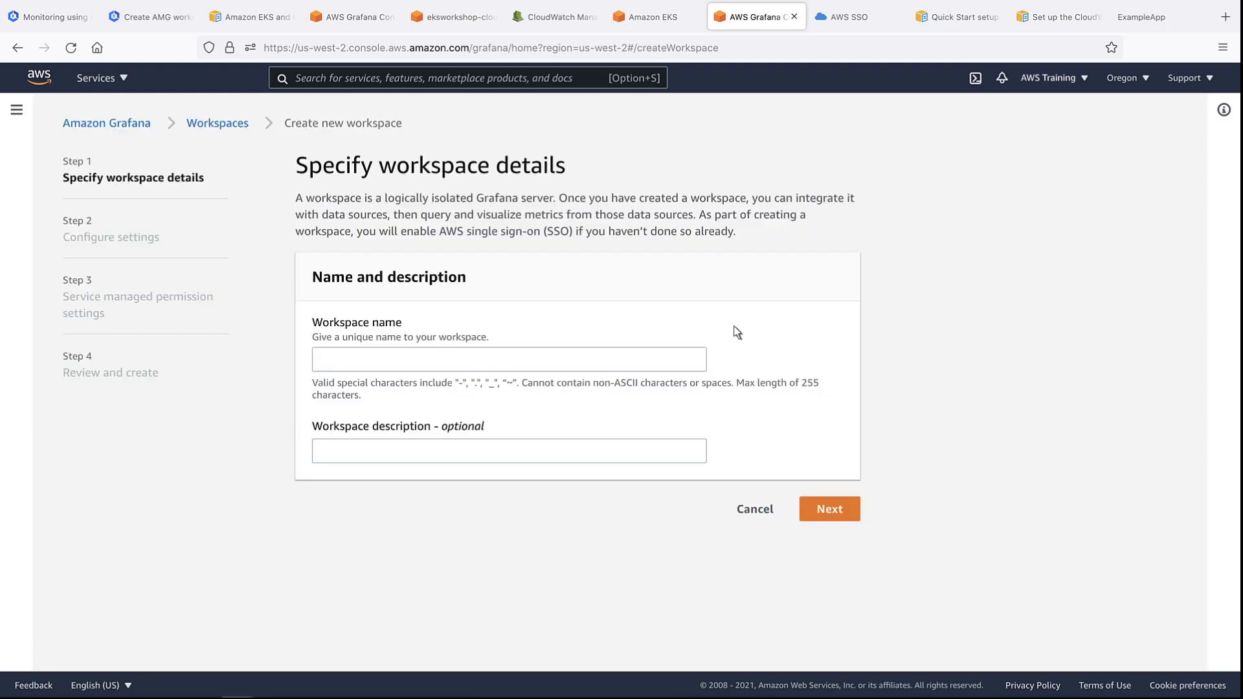
click(375, 359)
text(example)
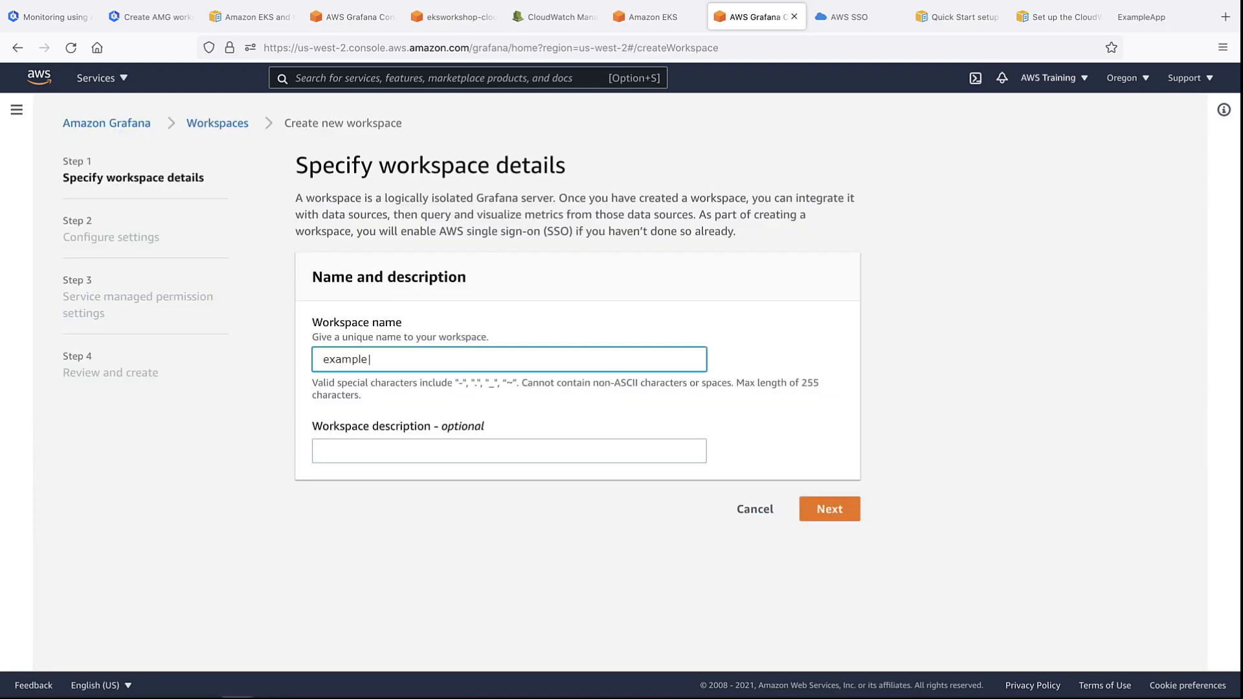
text(-amg-space)
key(Tab)
text(example-amg-space)
click(433, 403)
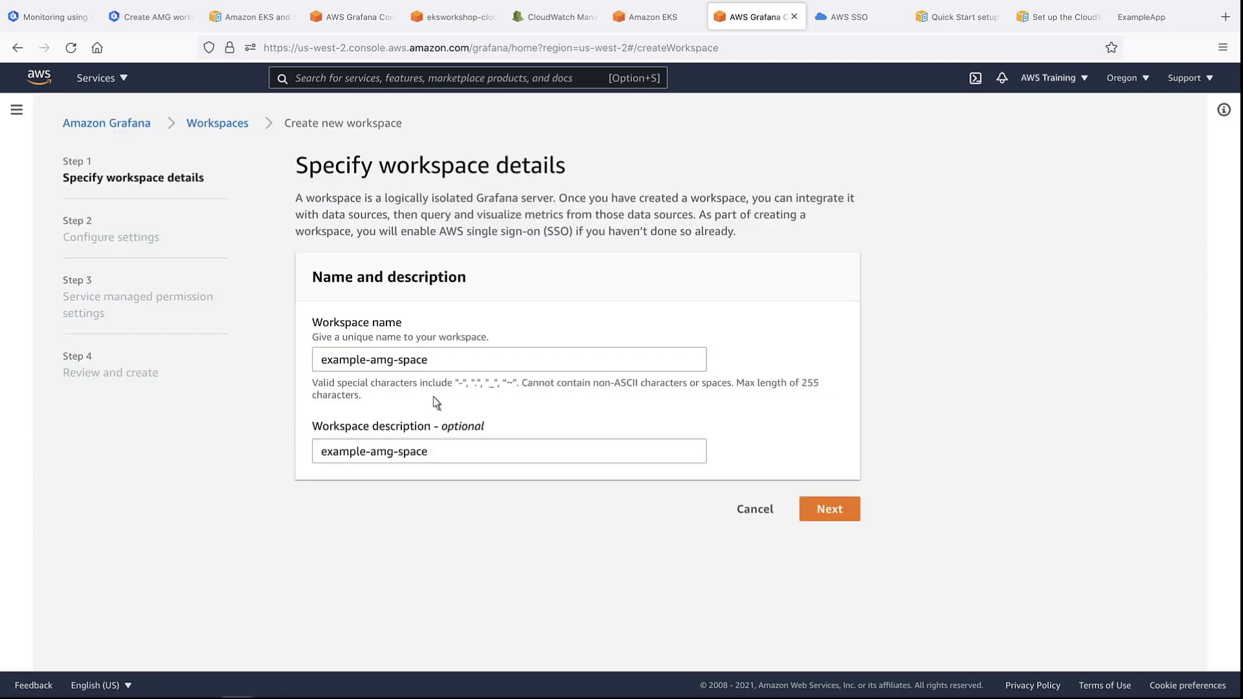
click(821, 512)
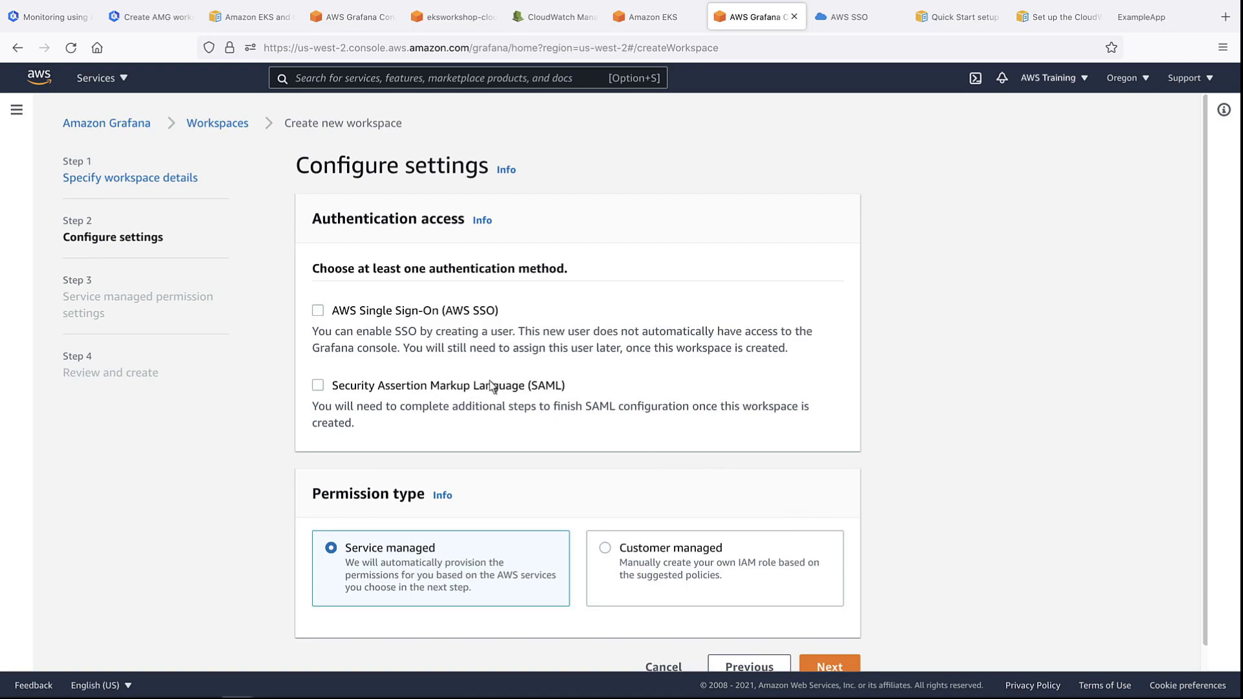
- Choose AWS Single Sign-On as the workspace's authentication method
click(319, 313)
scroll(1206, 667, down, 1)
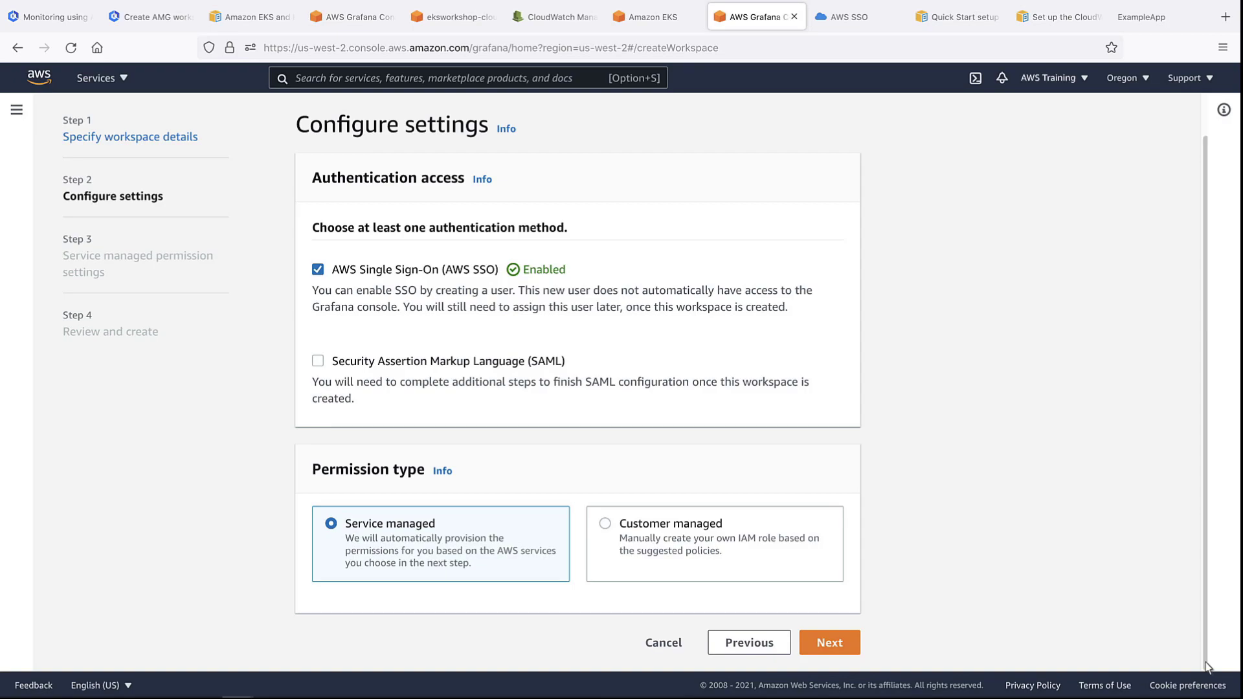
click(846, 650)
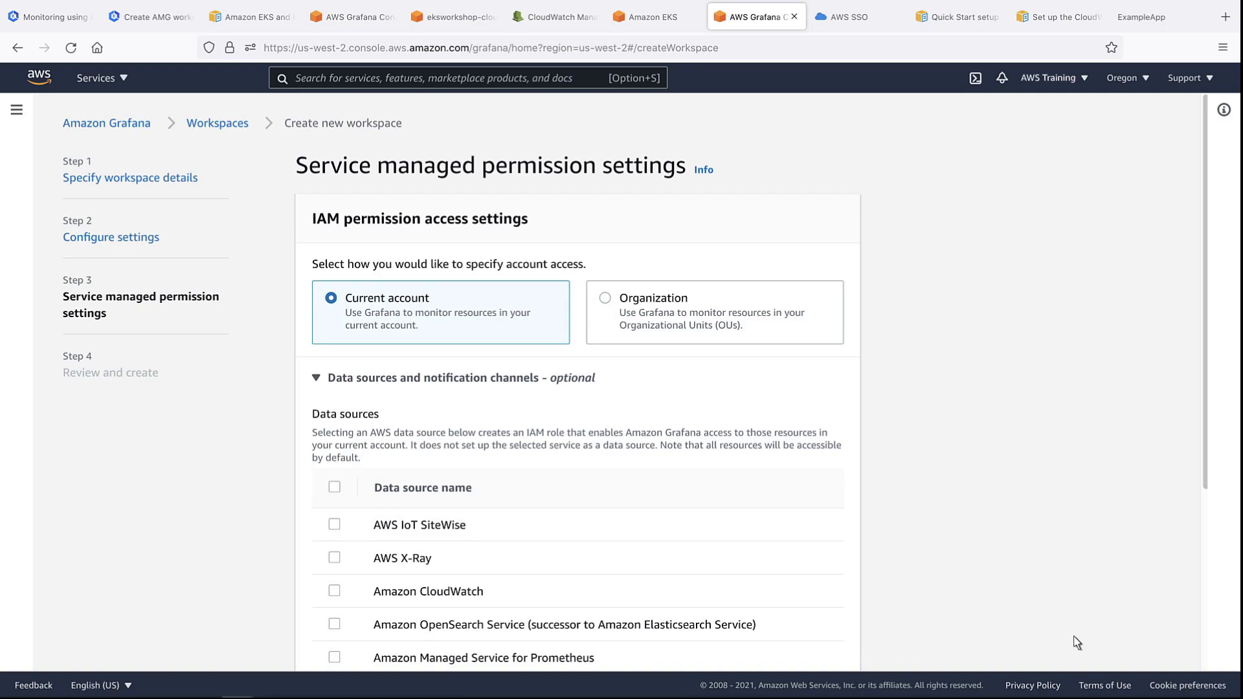
- Enable Amazon CloudWatch data source and Amazon SNS notifications, then create example-amg-space
scroll(1206, 631, down, 4)
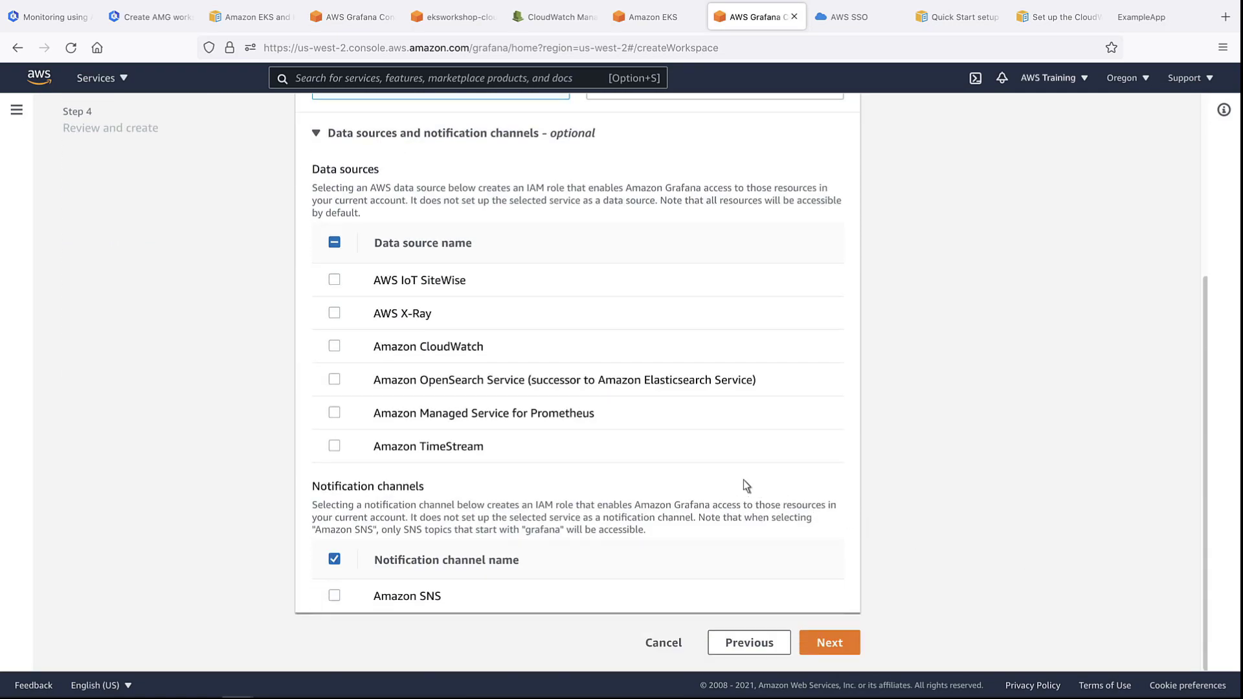
click(335, 348)
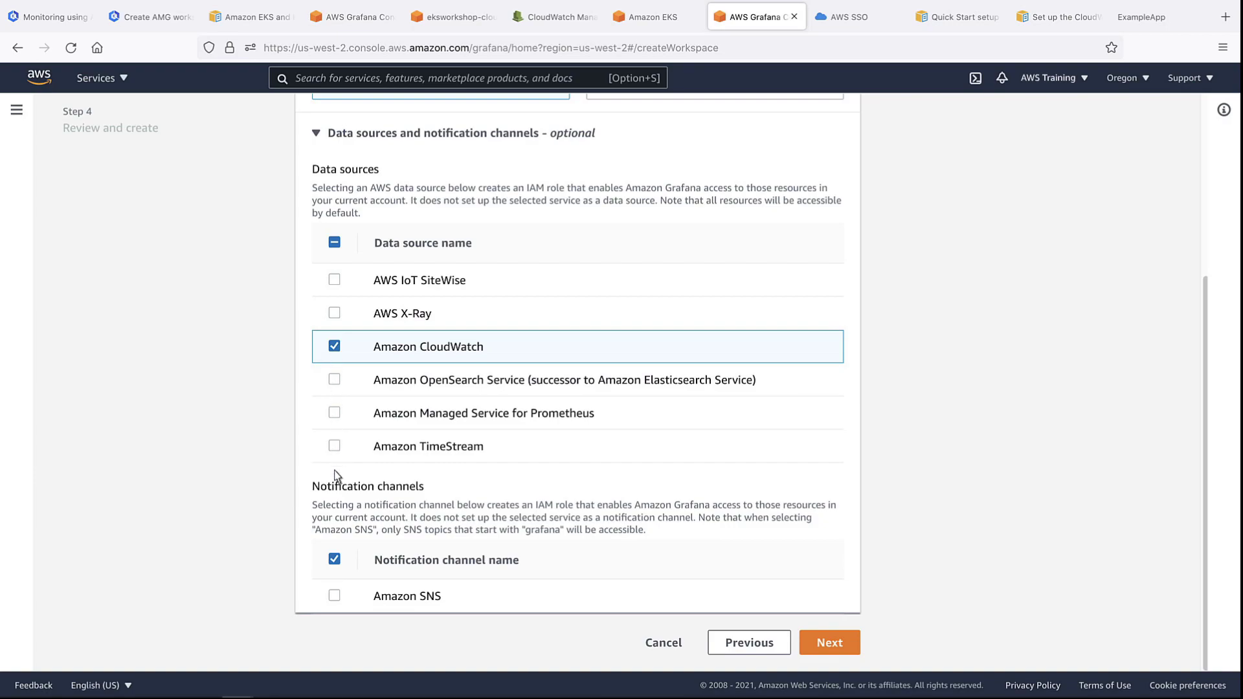
click(334, 597)
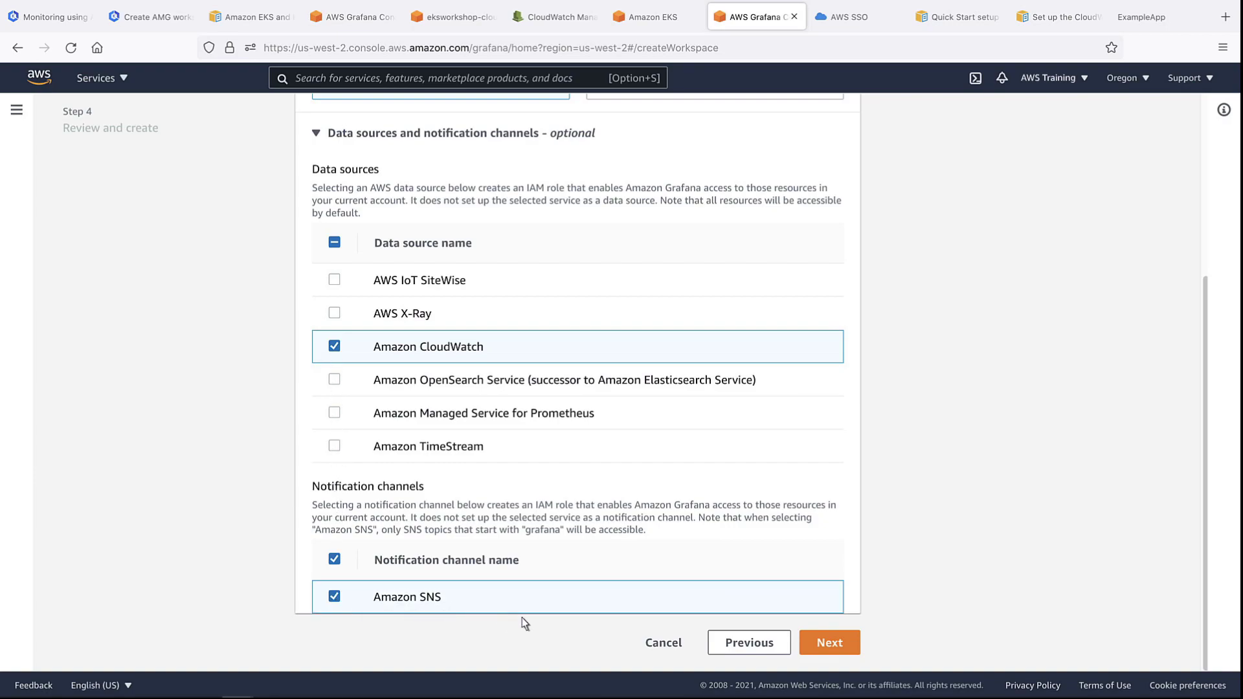
click(817, 645)
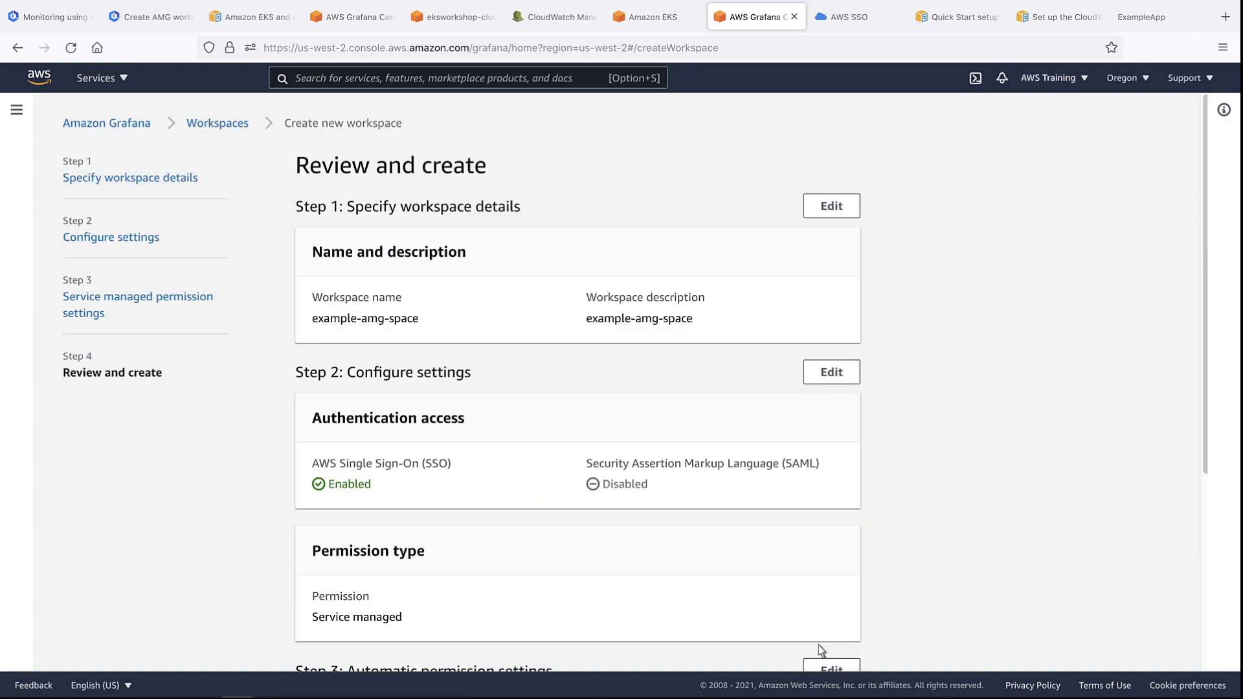
scroll(1205, 612, down, 5)
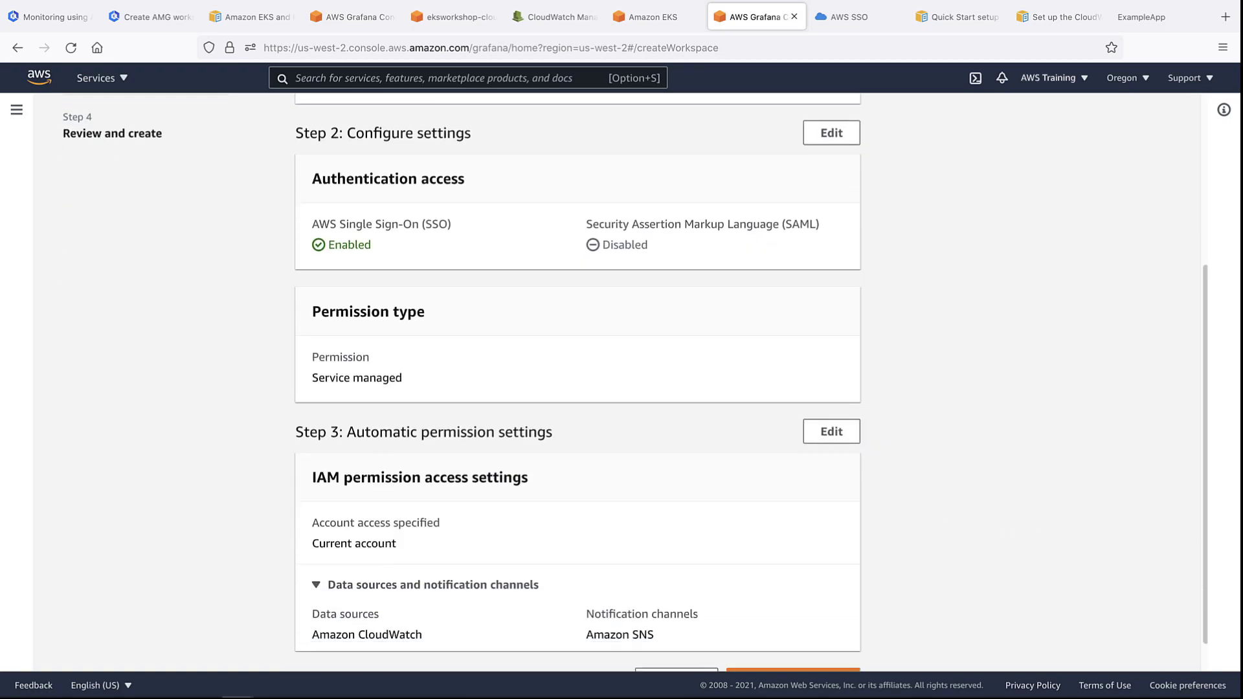
click(842, 643)
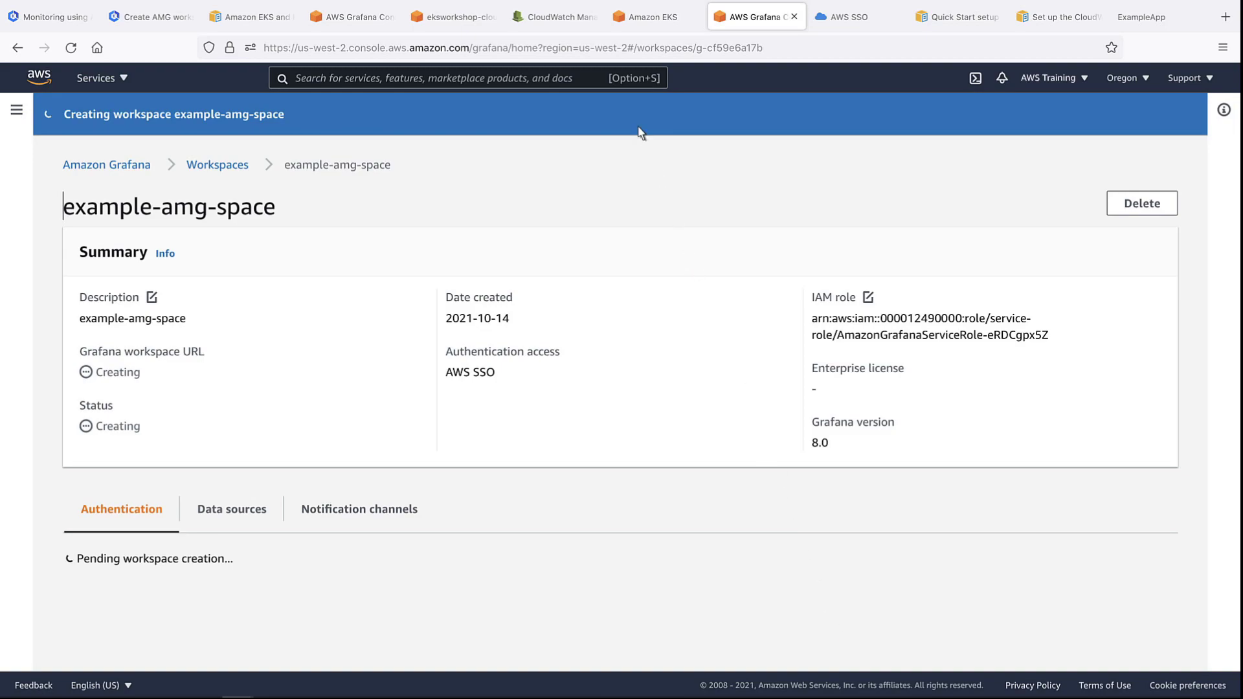
- Review CloudWatch log groups, Container Insights resources and EKS clusters, then return to the workspace
click(596, 19)
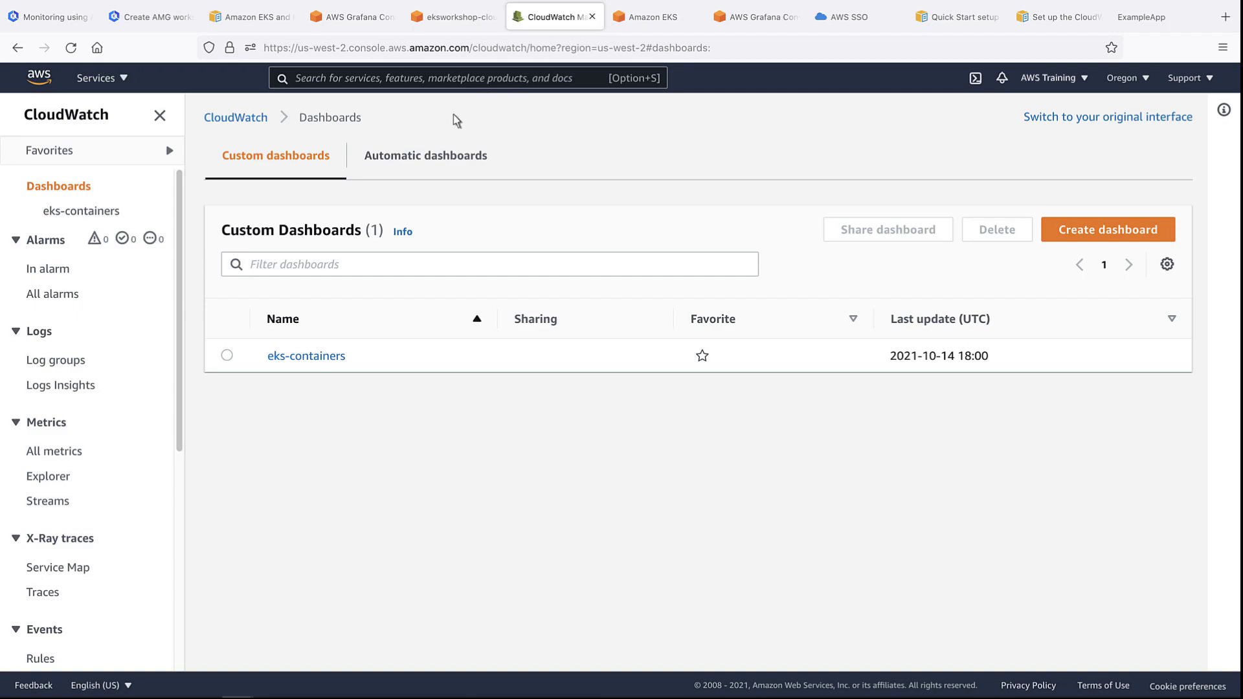
click(82, 371)
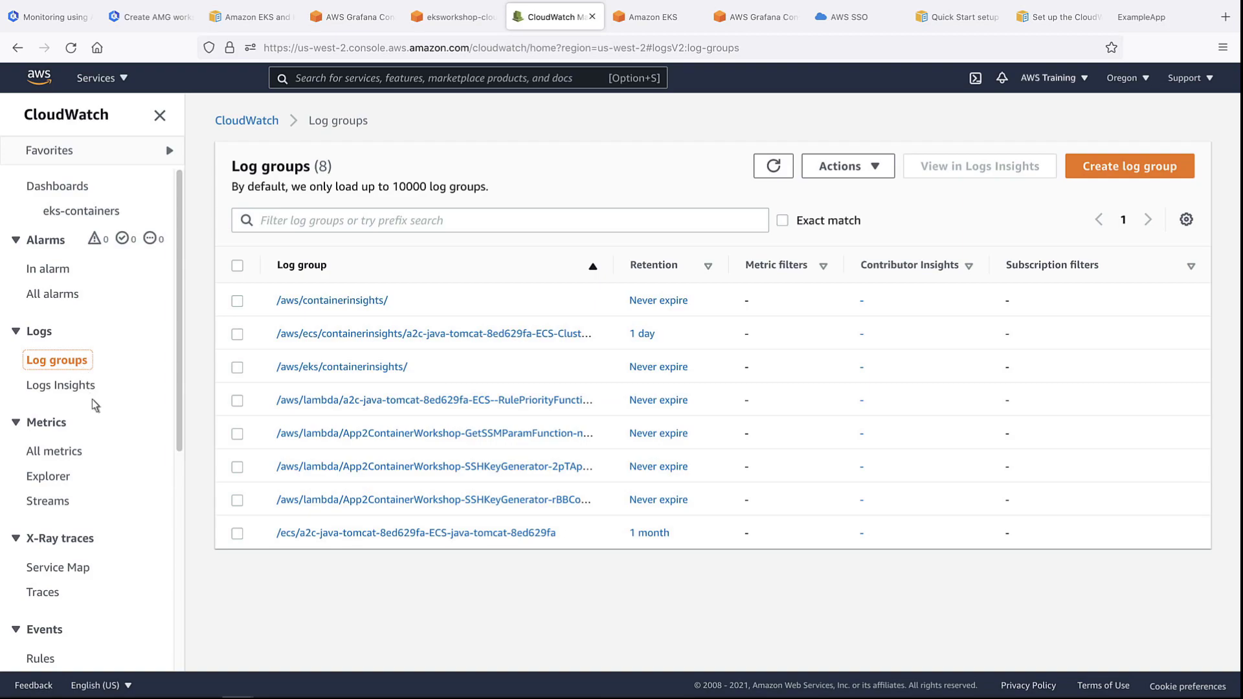
scroll(175, 654, down, 5)
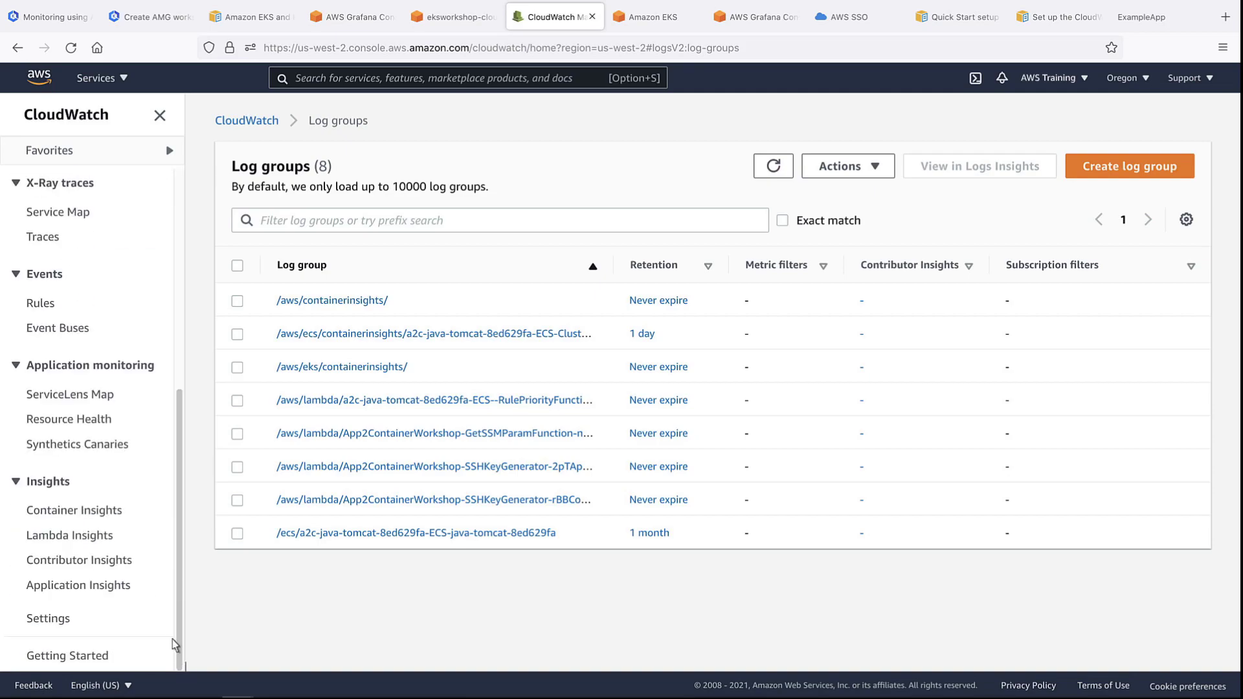
click(123, 513)
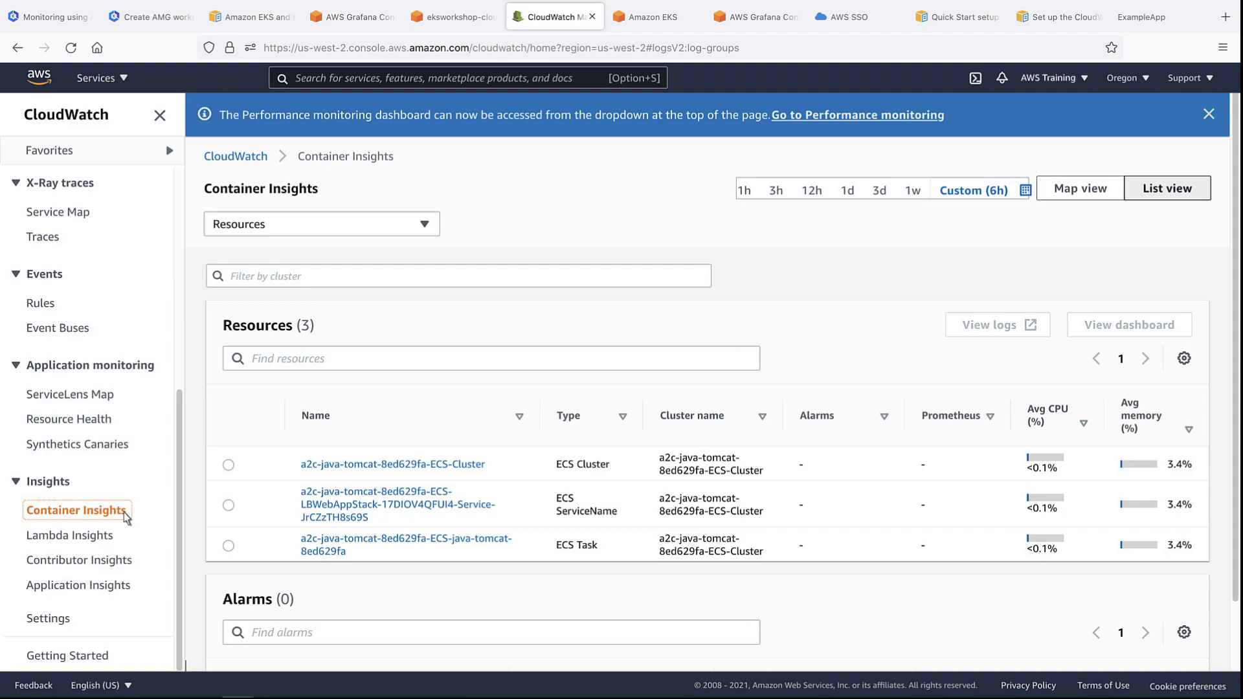
click(679, 24)
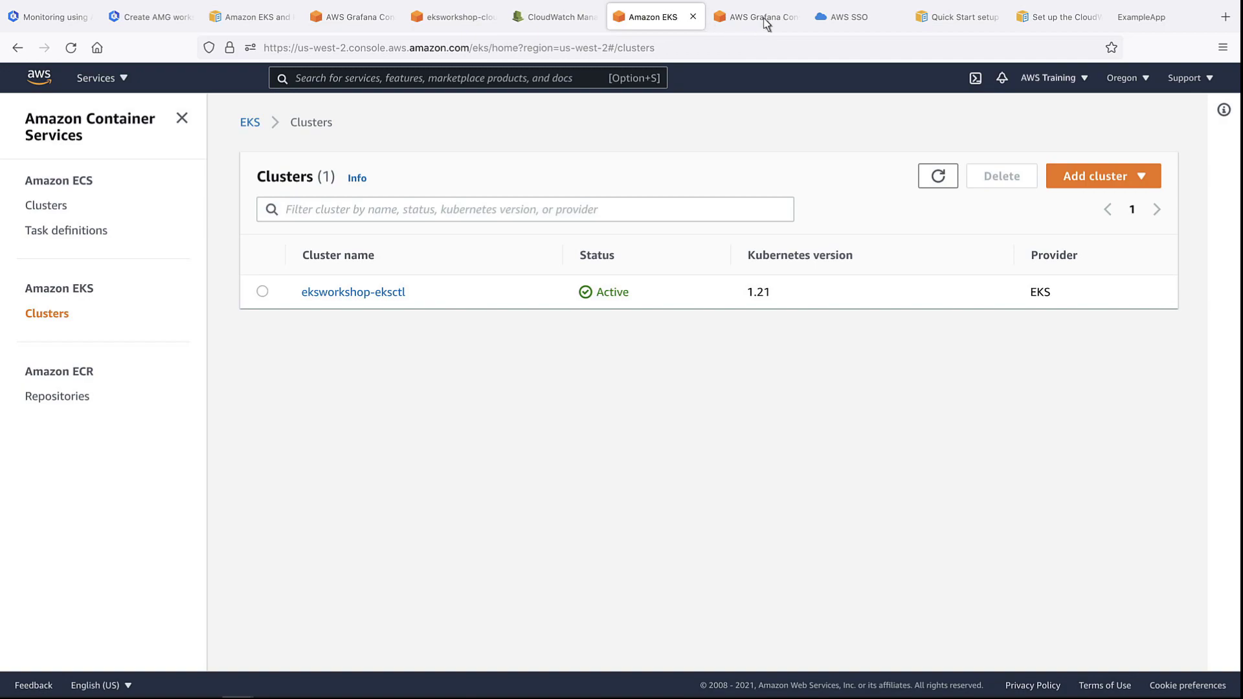
click(798, 18)
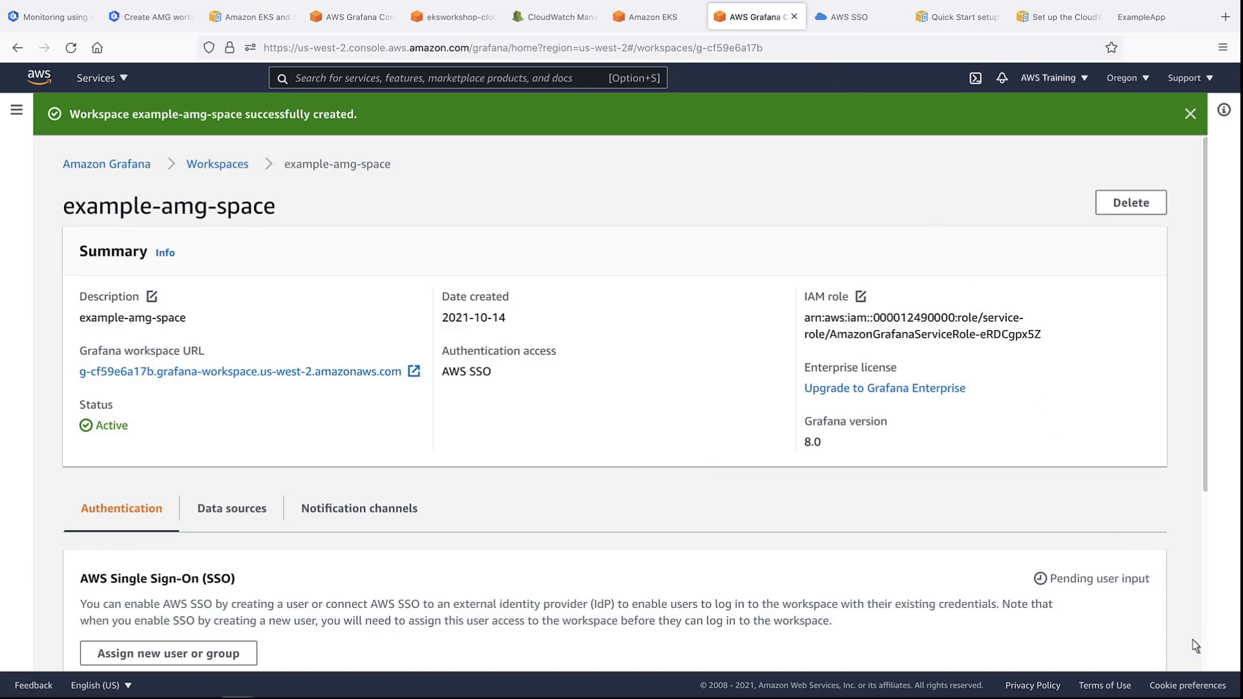
- Assign the SSO user to example-amg-space and promote it from Viewer to Admin
scroll(1192, 640, down, 1)
scroll(1004, 613, down, 5)
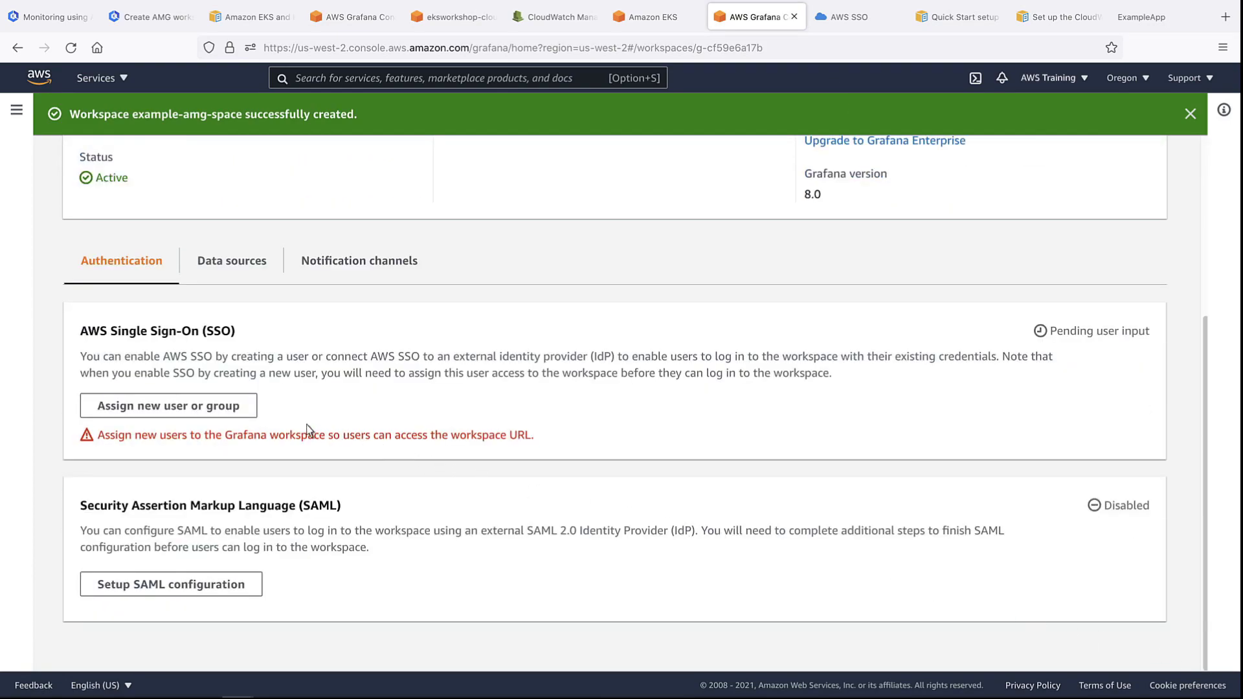
click(242, 411)
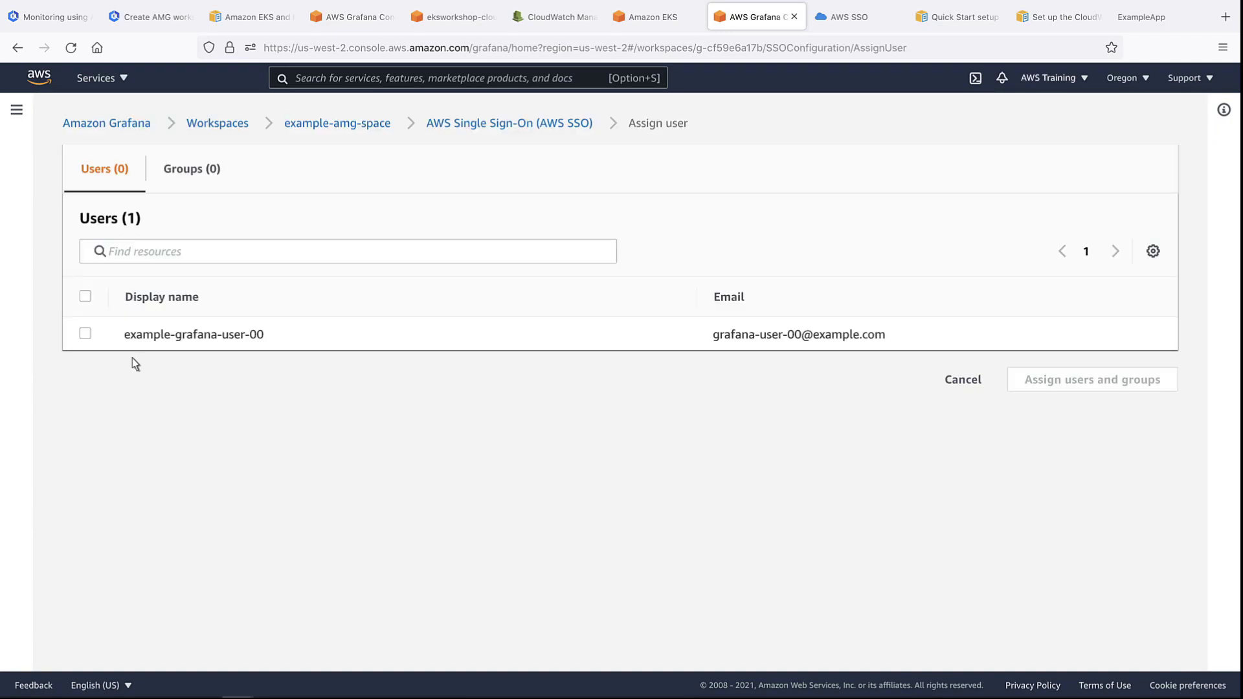
click(86, 335)
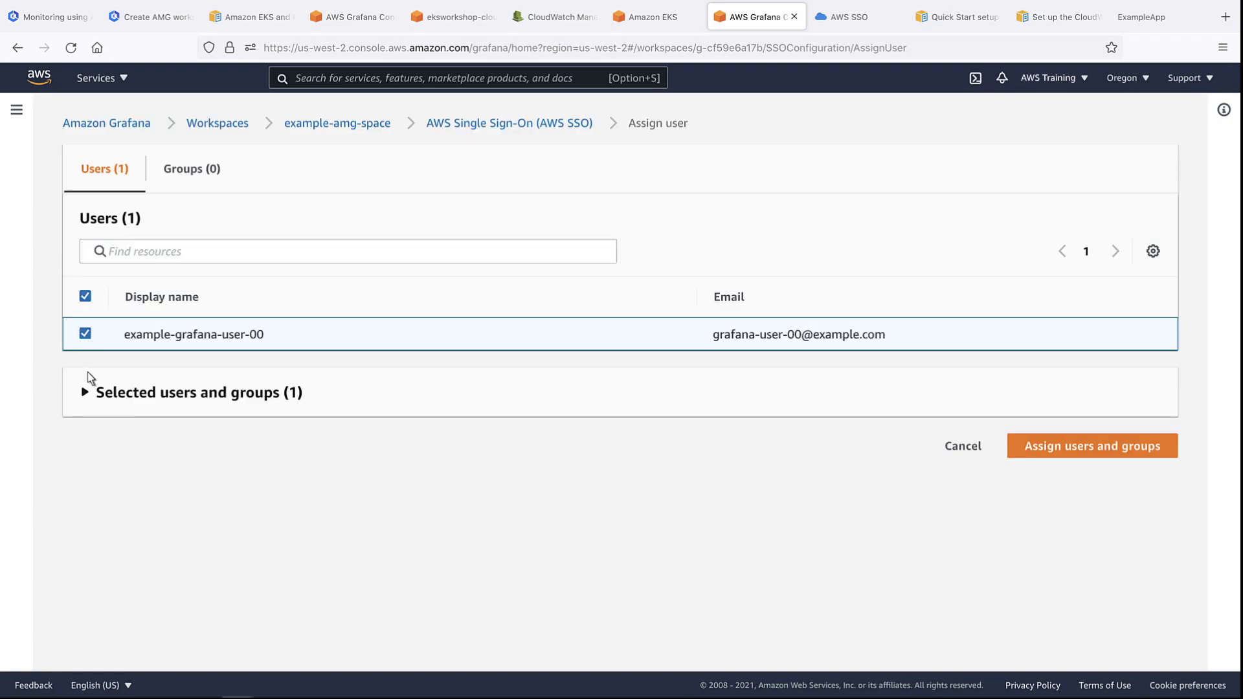
click(87, 393)
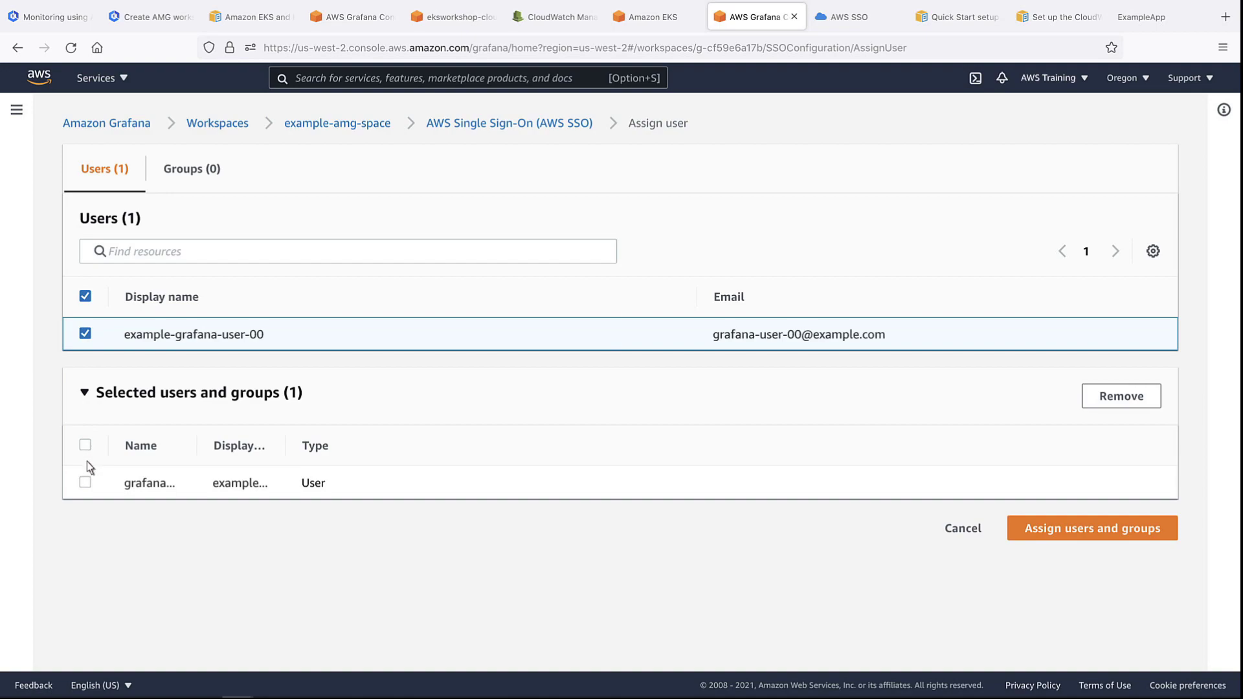
click(86, 483)
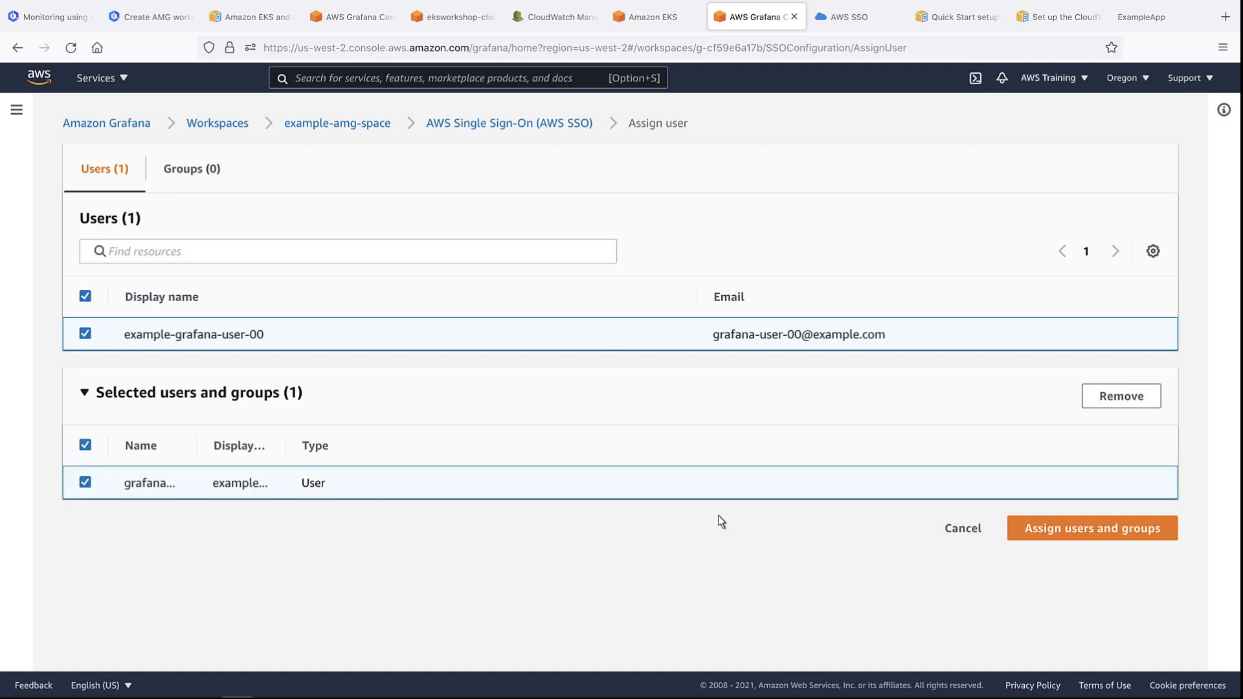
click(1027, 535)
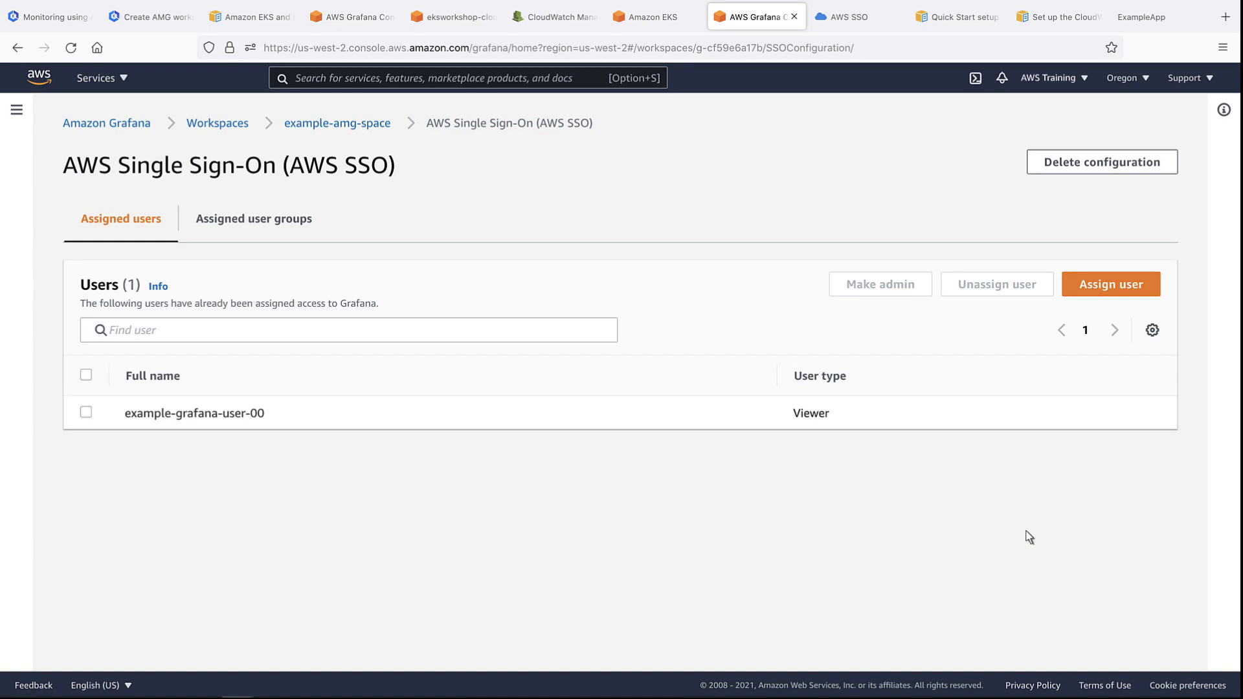
click(86, 413)
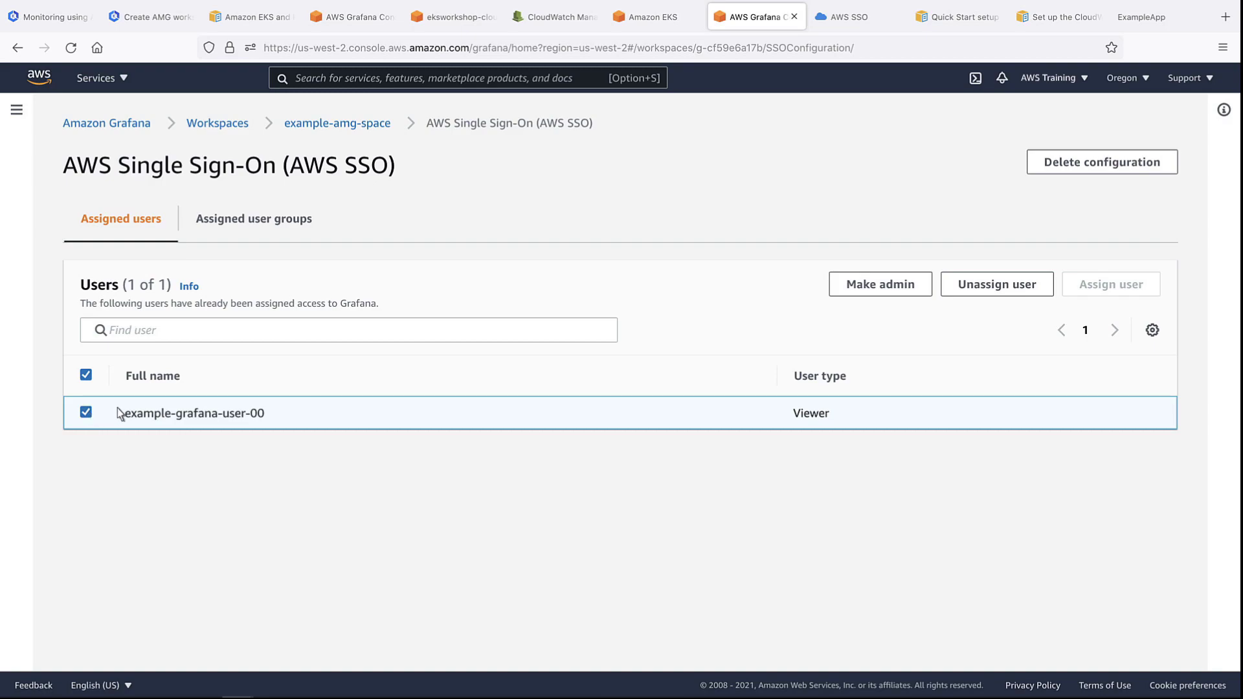
click(850, 288)
- Open example-amg-space's details and follow its Grafana workspace URL
click(394, 21)
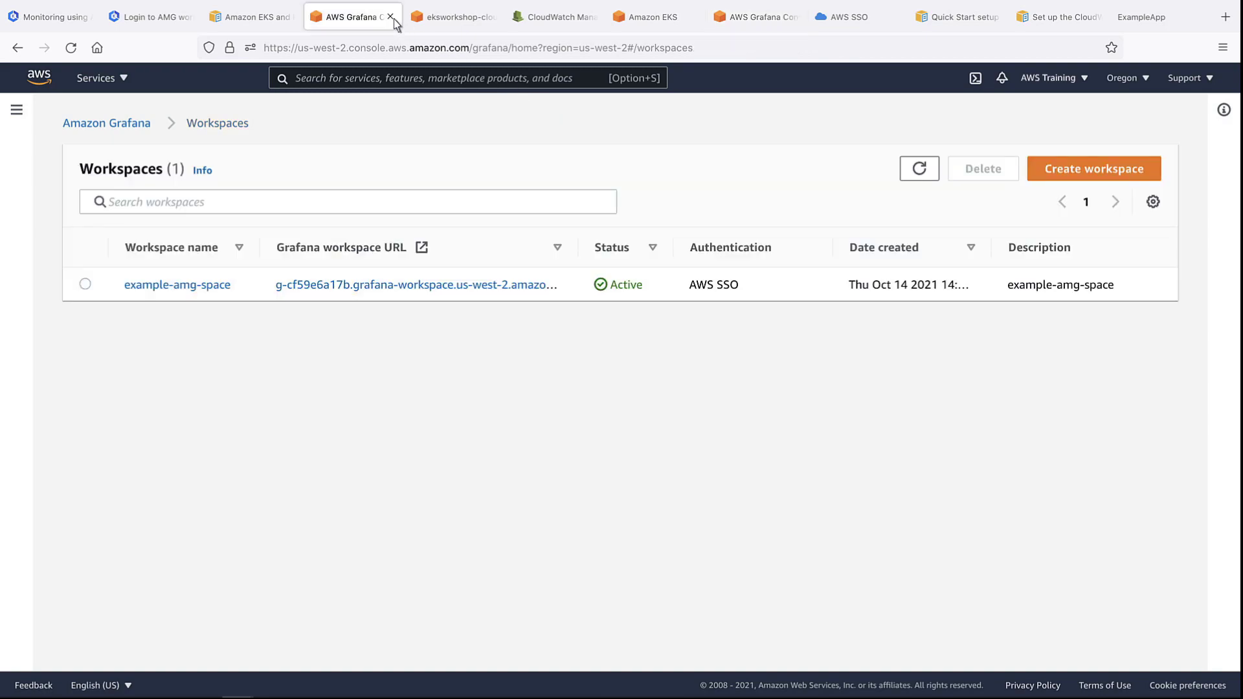
click(228, 287)
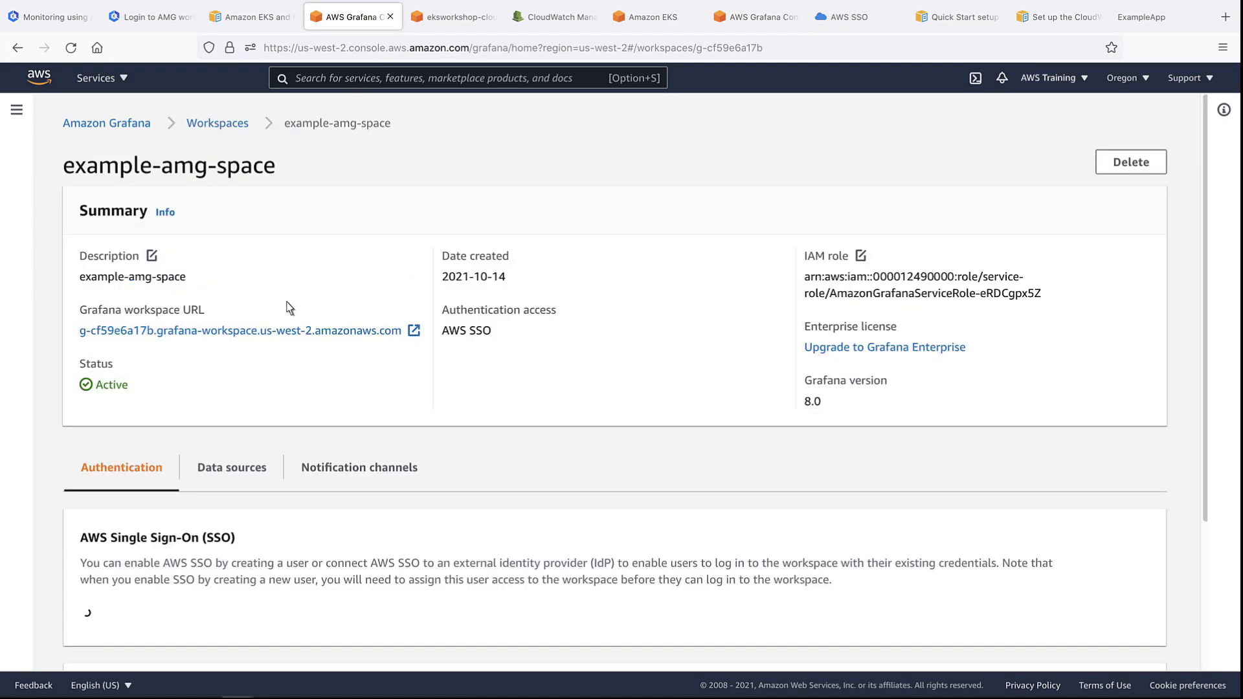
click(407, 332)
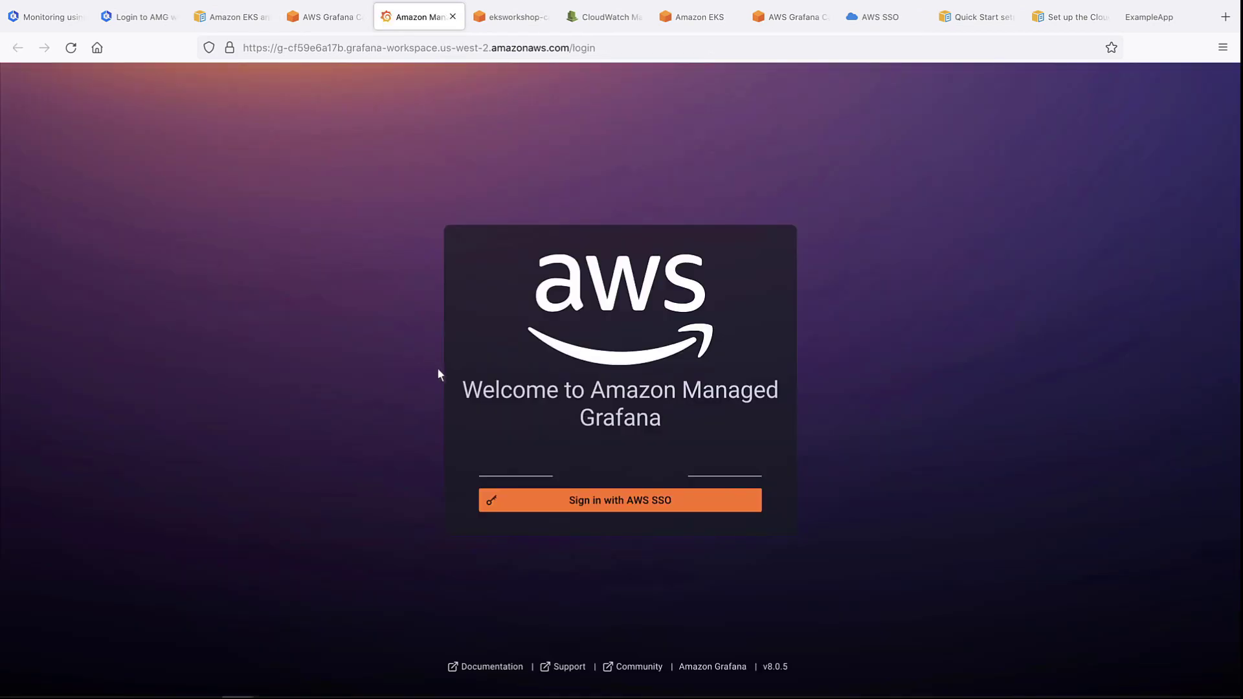
- Sign in with AWS SSO as example-grafana-user-00 using the temporary password
click(568, 499)
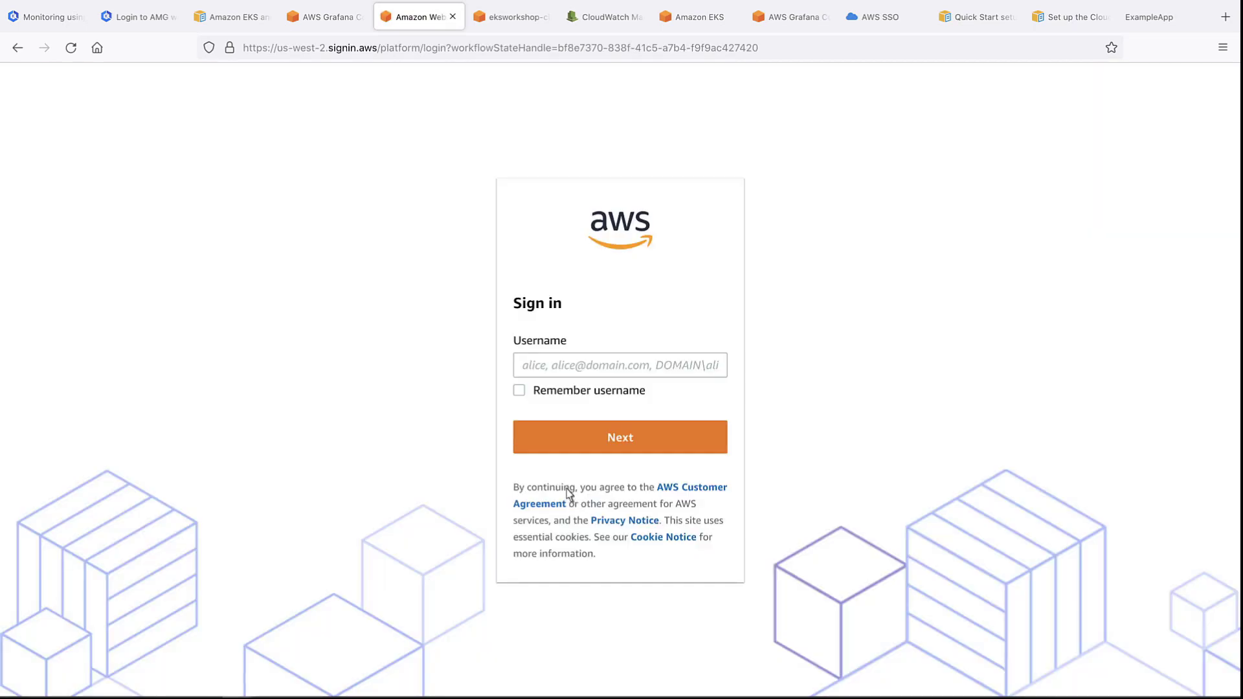
click(525, 369)
text(example-grafana-user-00)
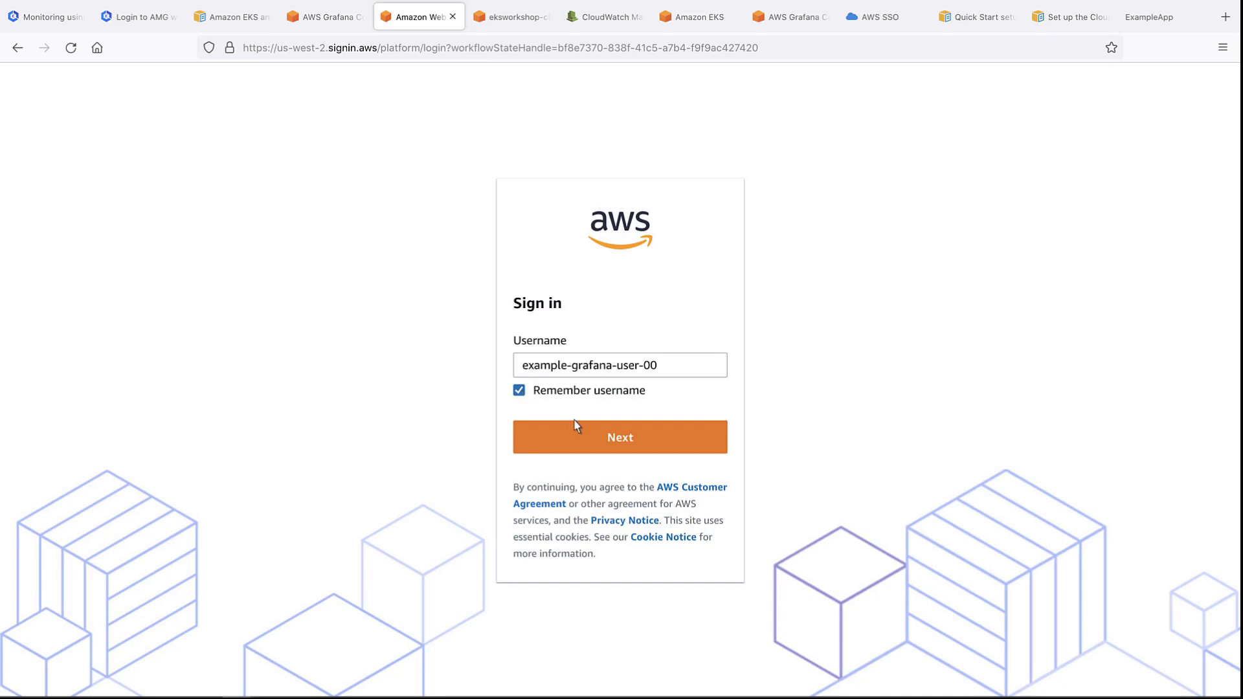
click(604, 438)
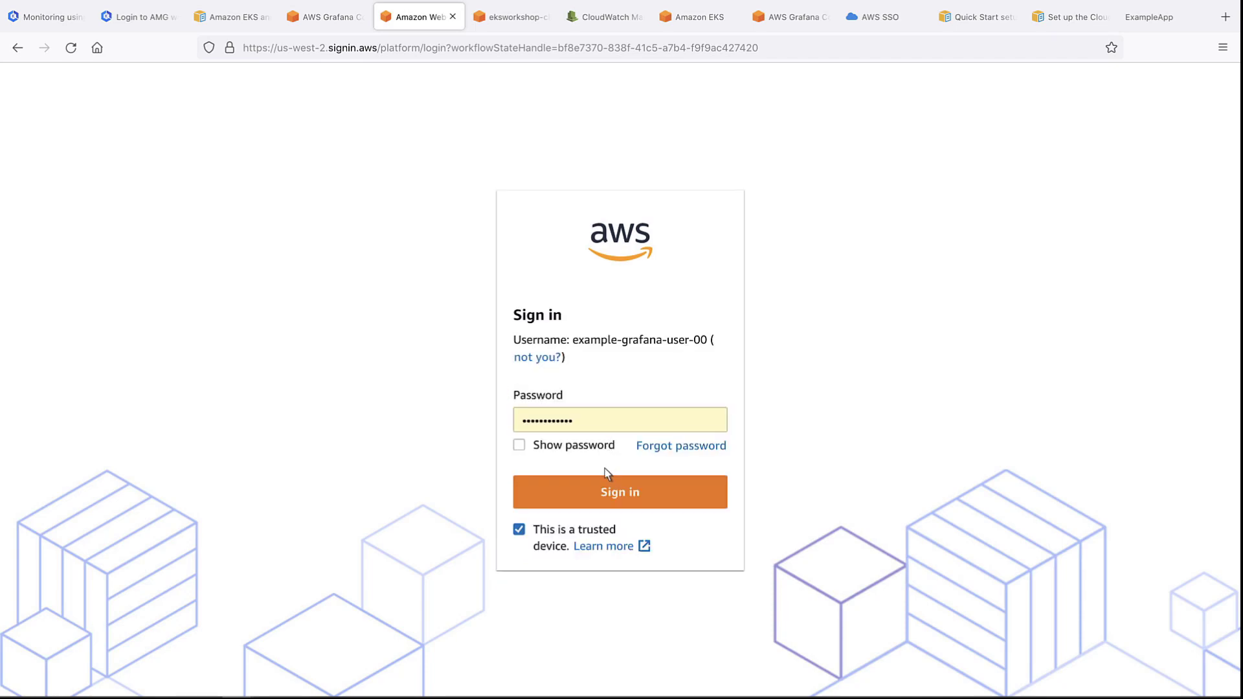
click(602, 492)
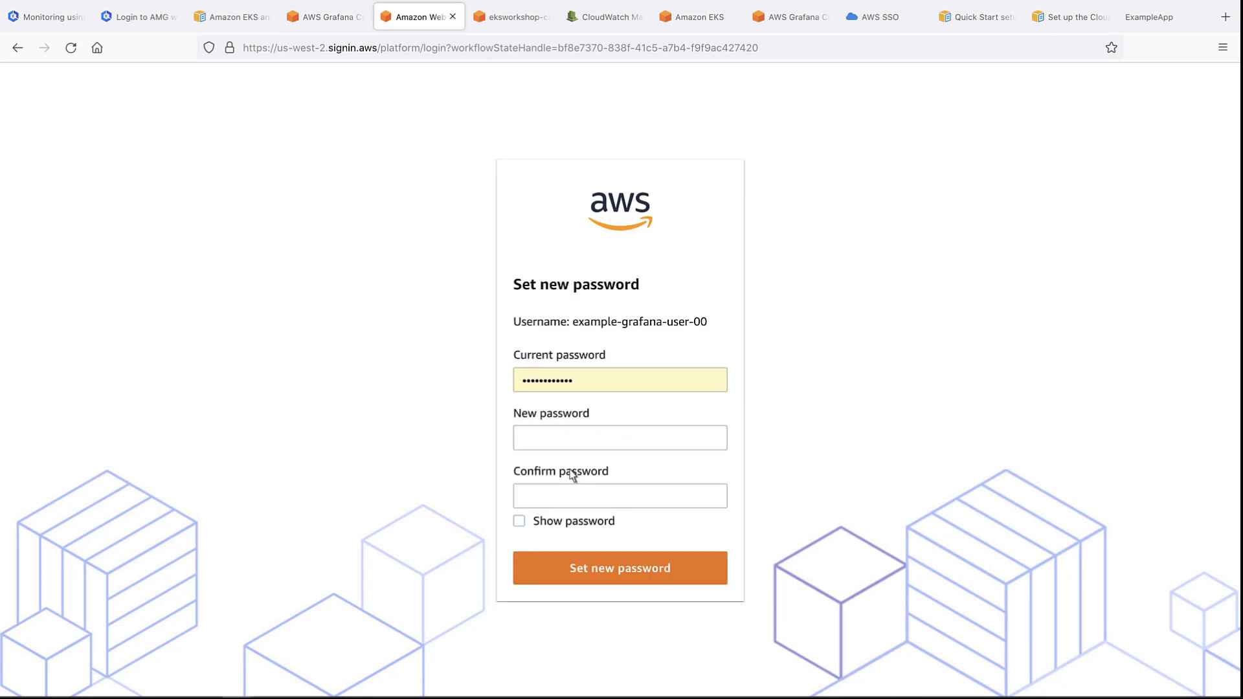
- Set and confirm a new password for the user to enter Grafana
click(529, 438)
text(••••••••••••)
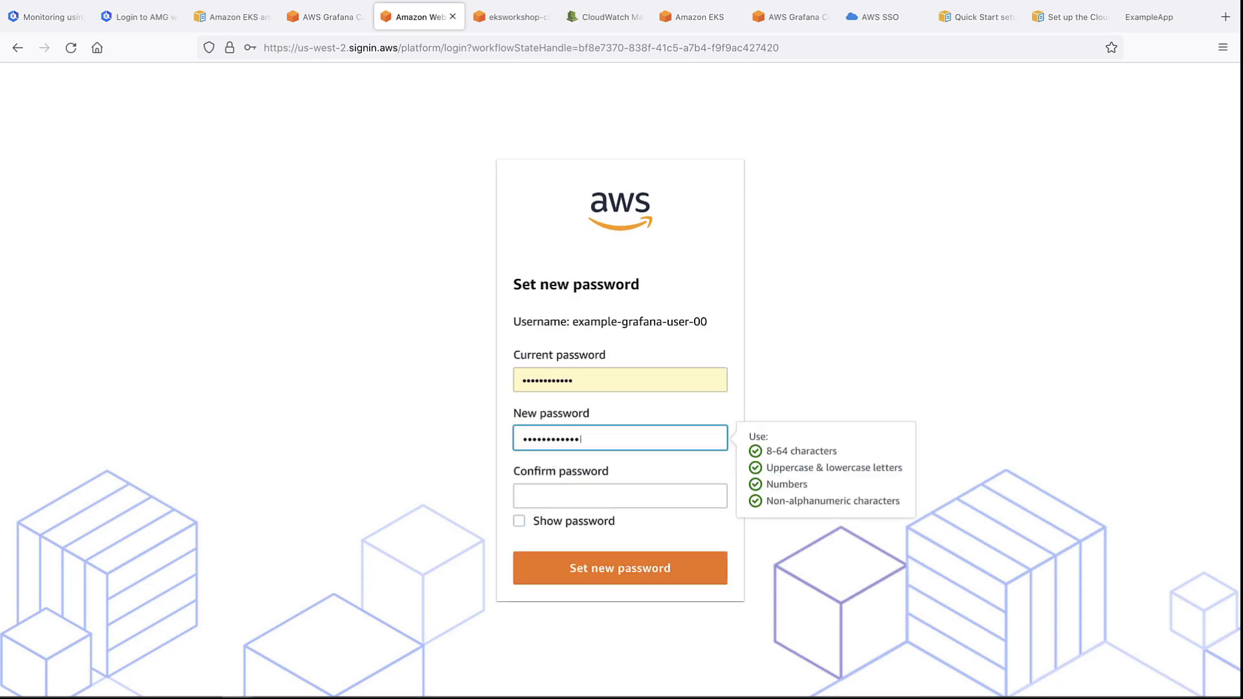
key(Tab)
text(••••••••••••)
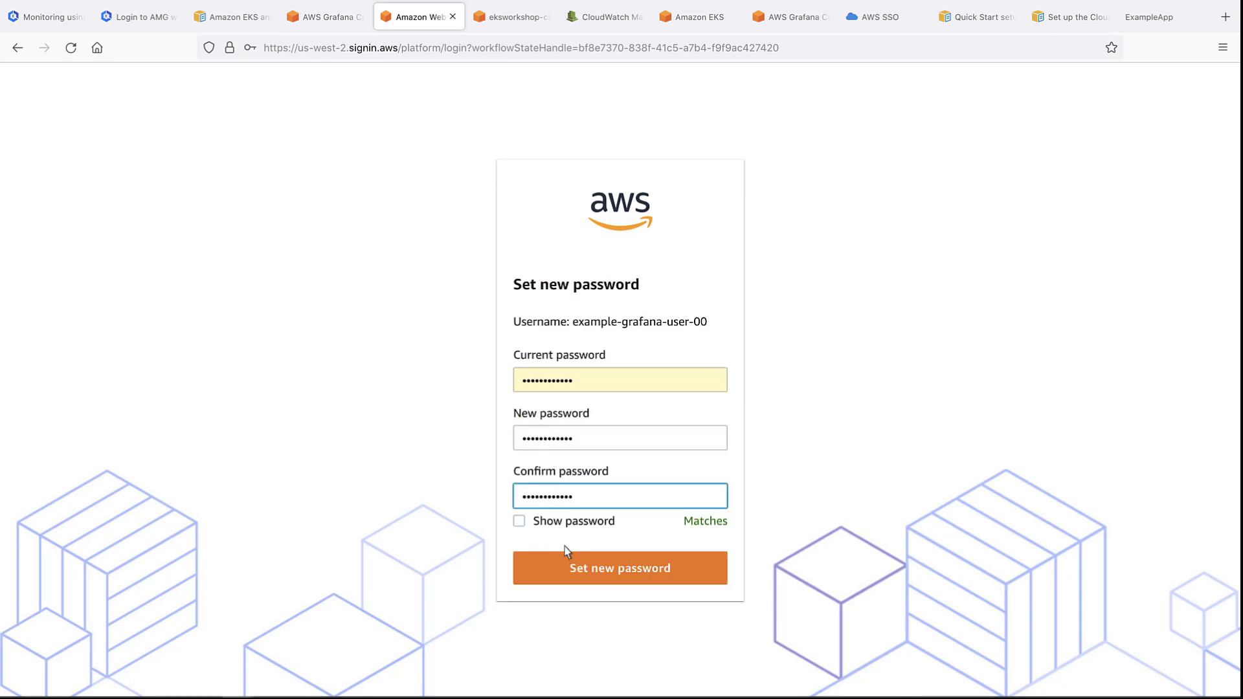
click(574, 570)
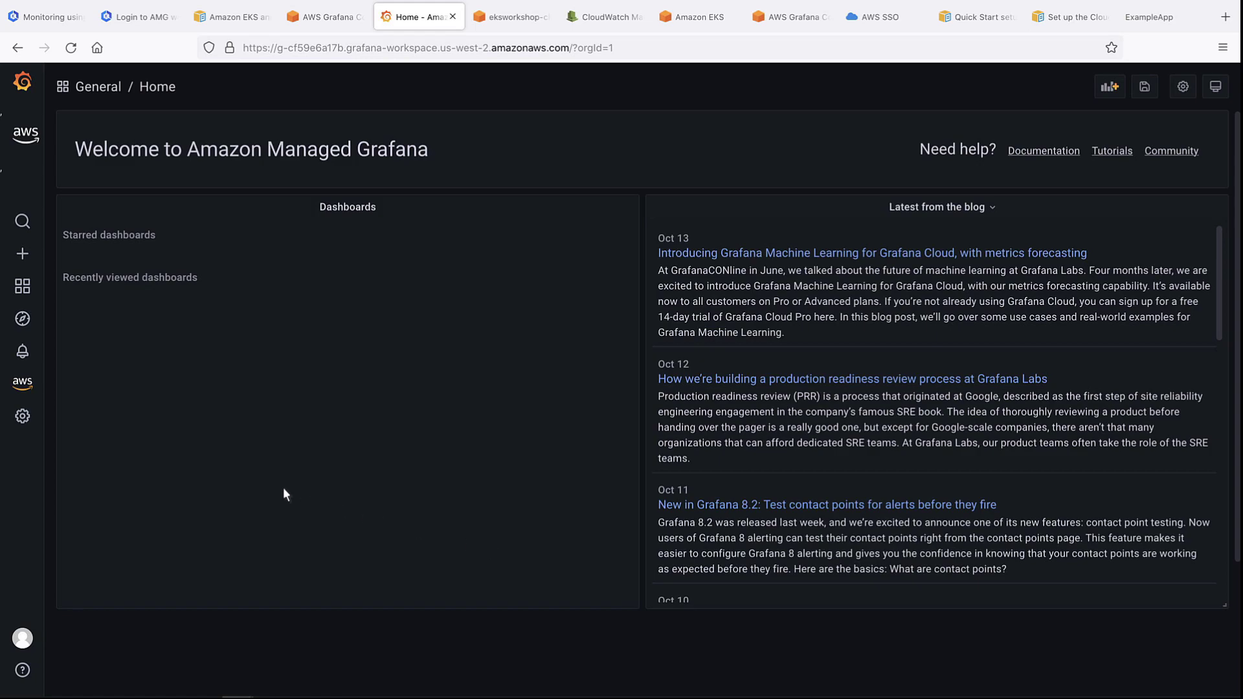
- Change the Grafana UI Theme preference to Light and save it
mouse_move(28, 417)
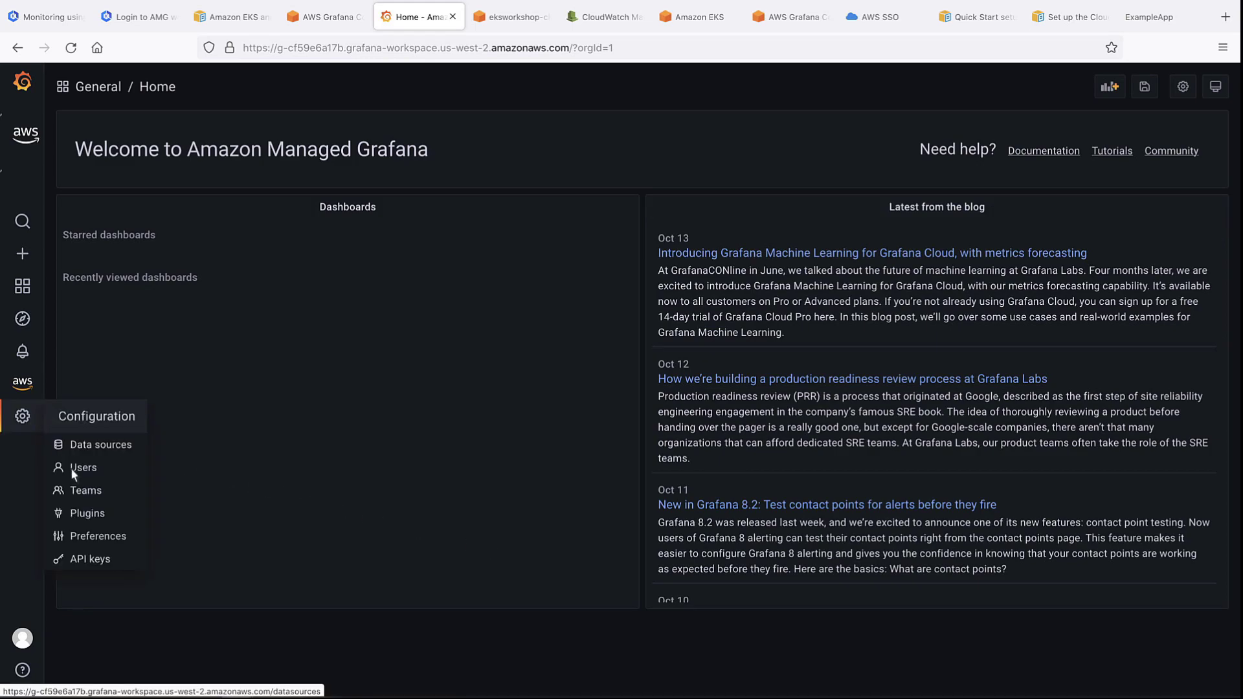
click(126, 537)
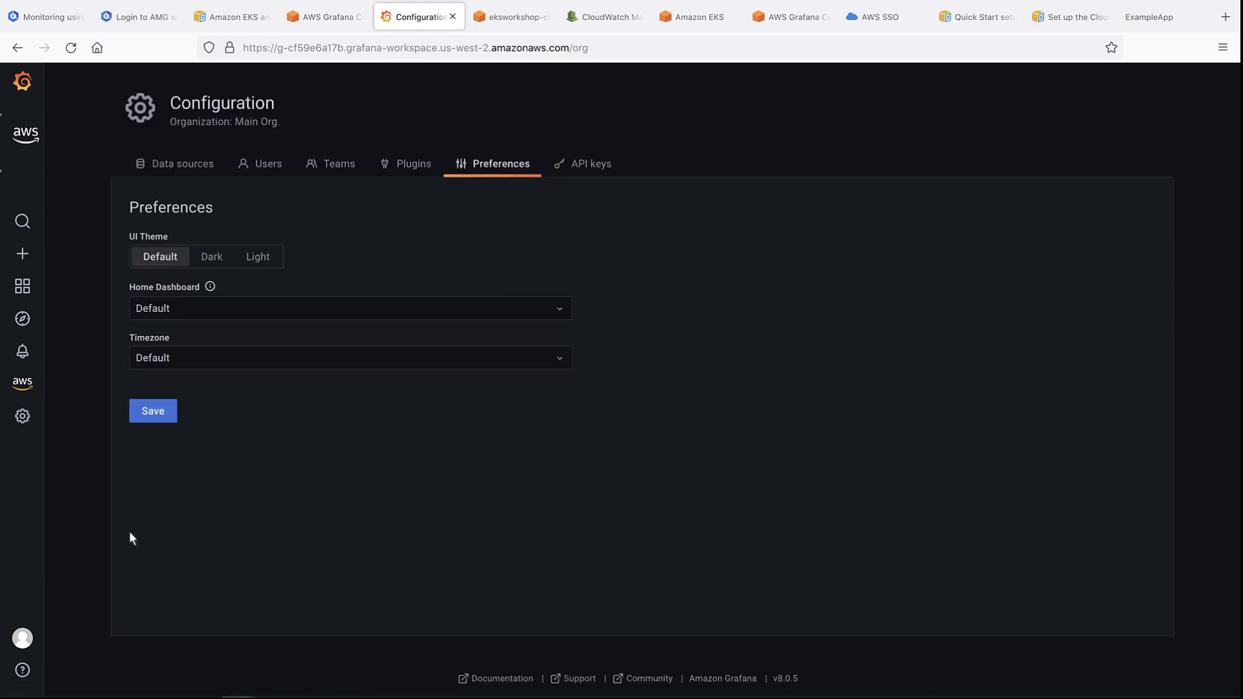
click(258, 257)
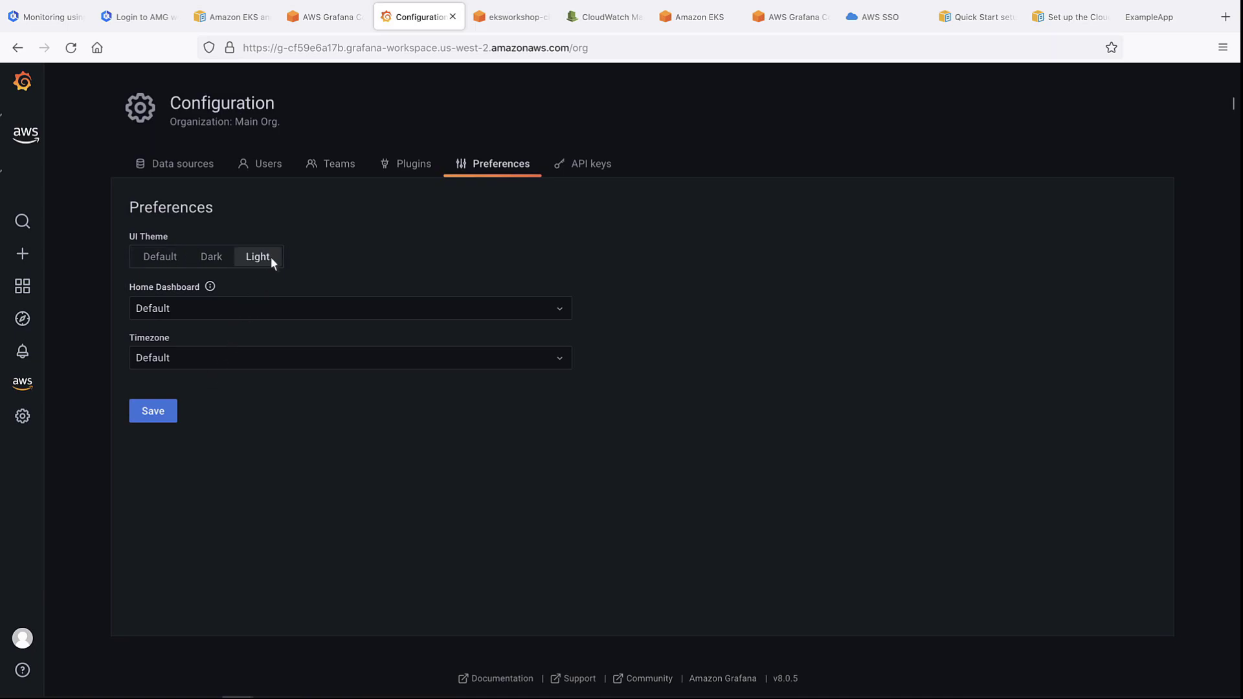
click(165, 412)
click(24, 389)
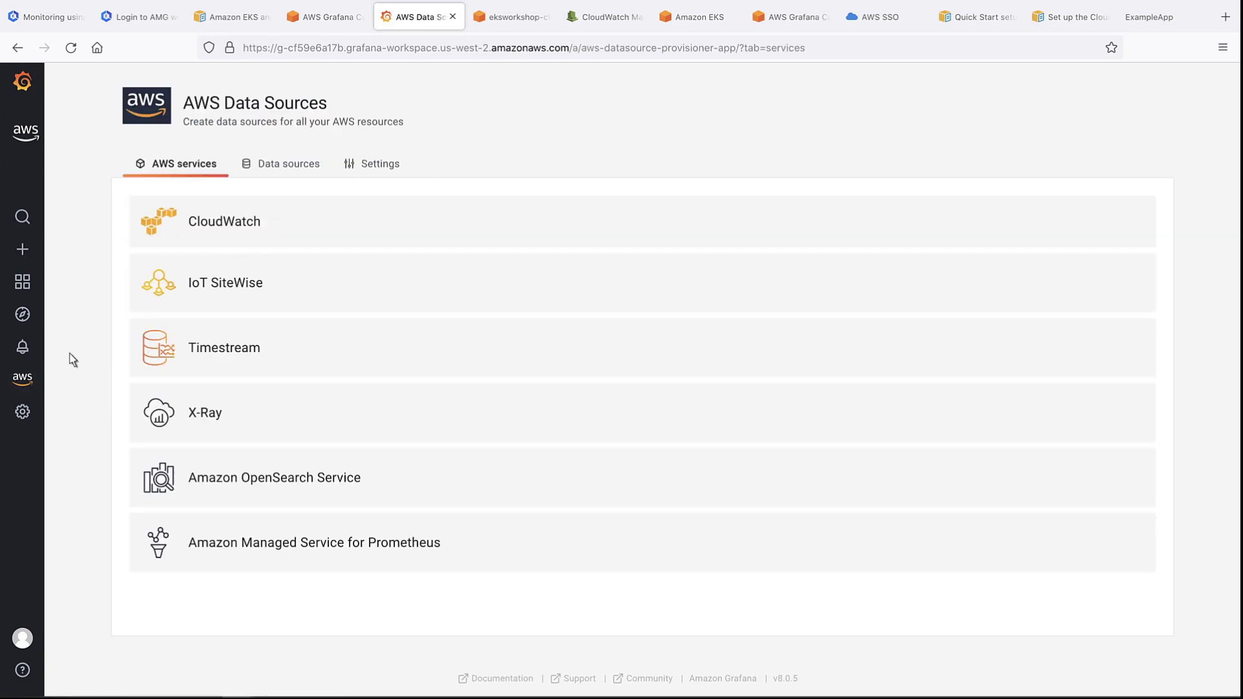
- Add an Amazon CloudWatch data source for region us-west-2 (US West Oregon)
click(261, 226)
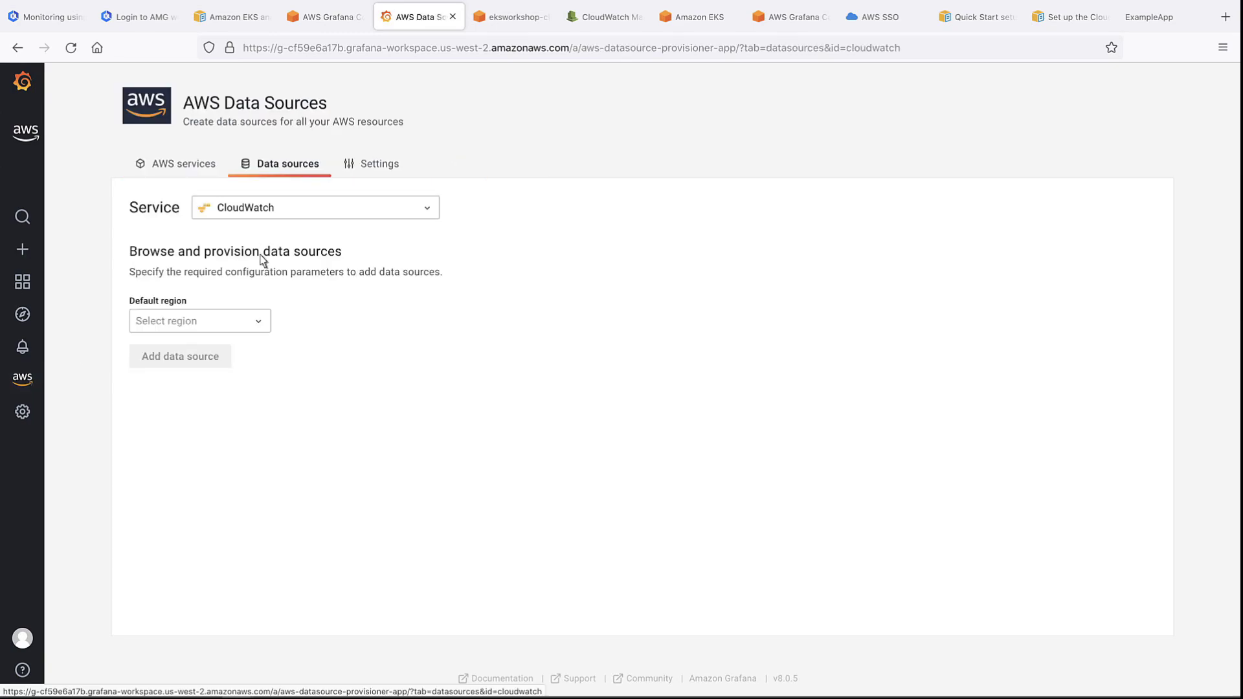
click(260, 327)
text(us-)
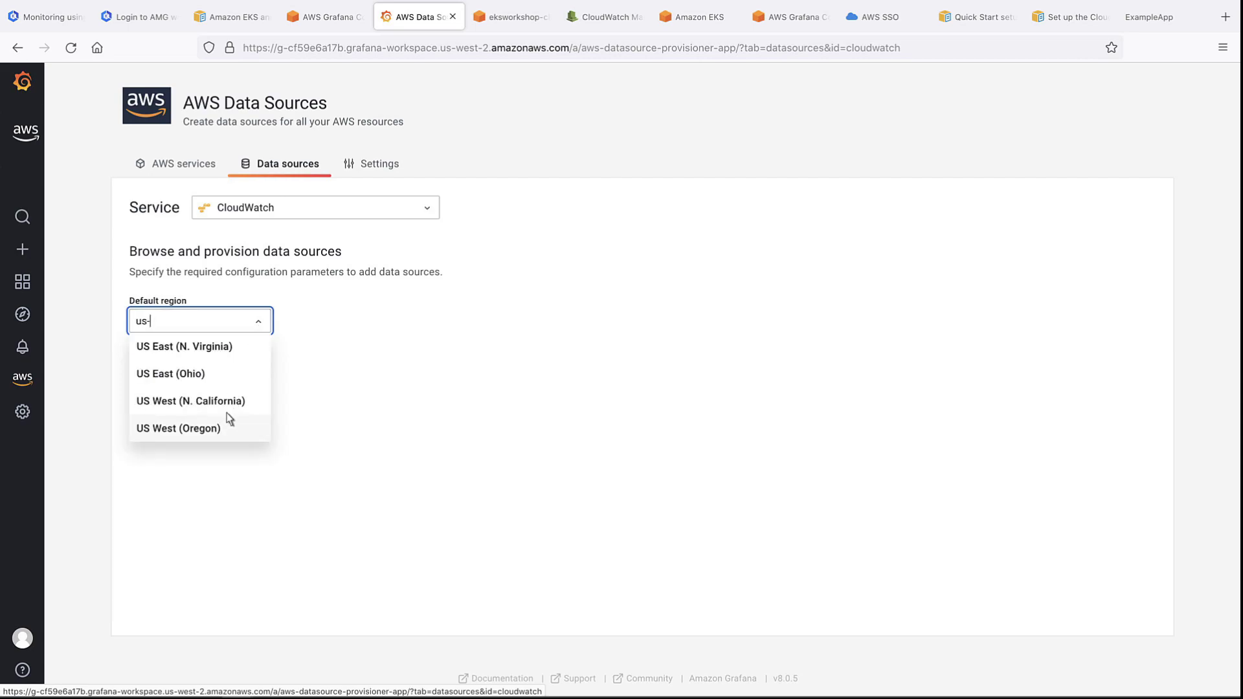
click(222, 430)
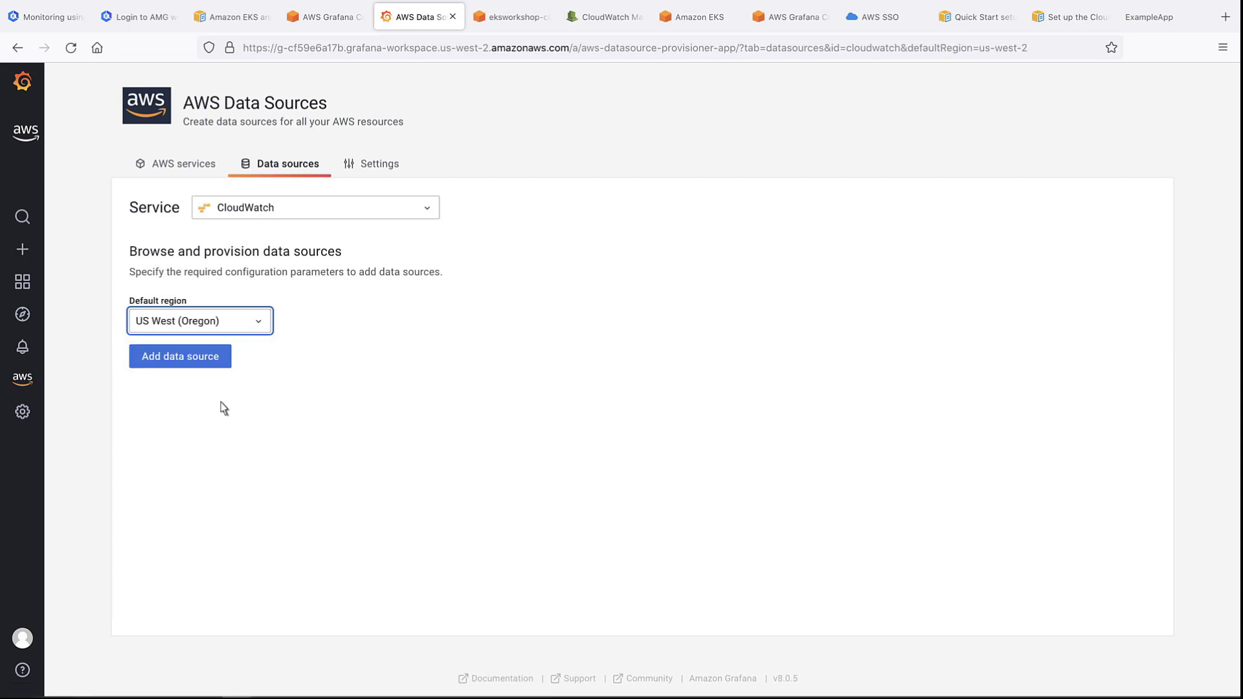
click(219, 360)
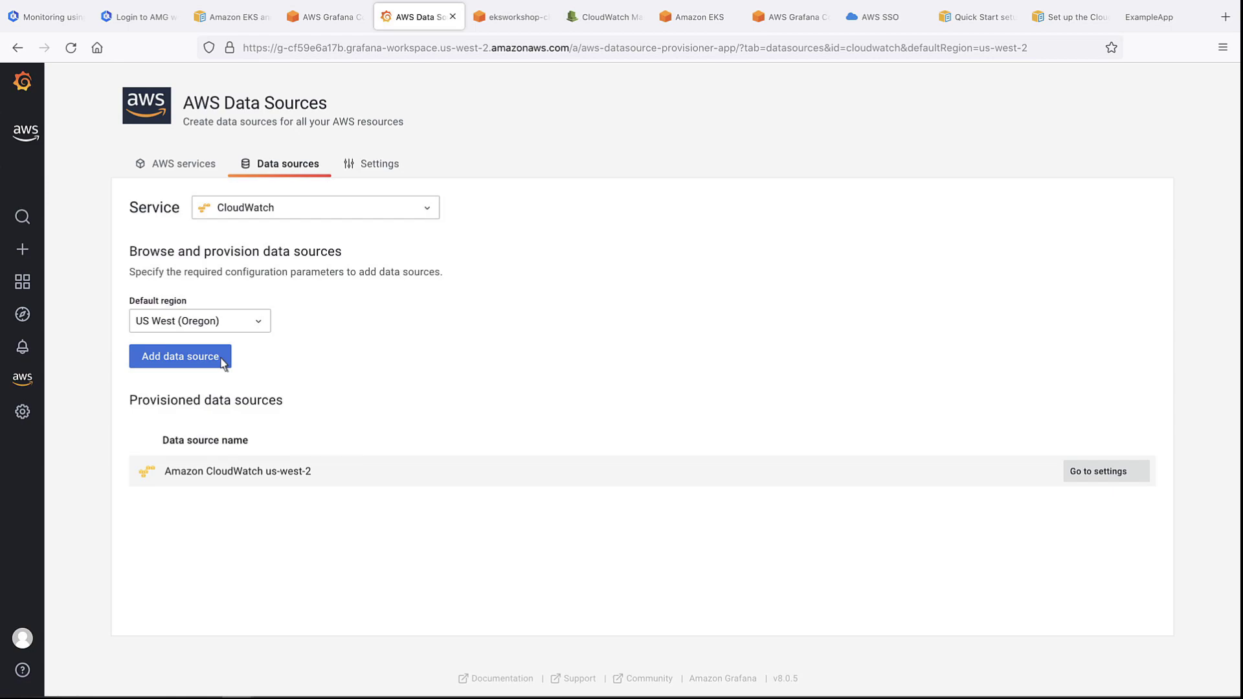
- Make the CloudWatch us-west-2 data source default and verify it with Save & test
click(1076, 474)
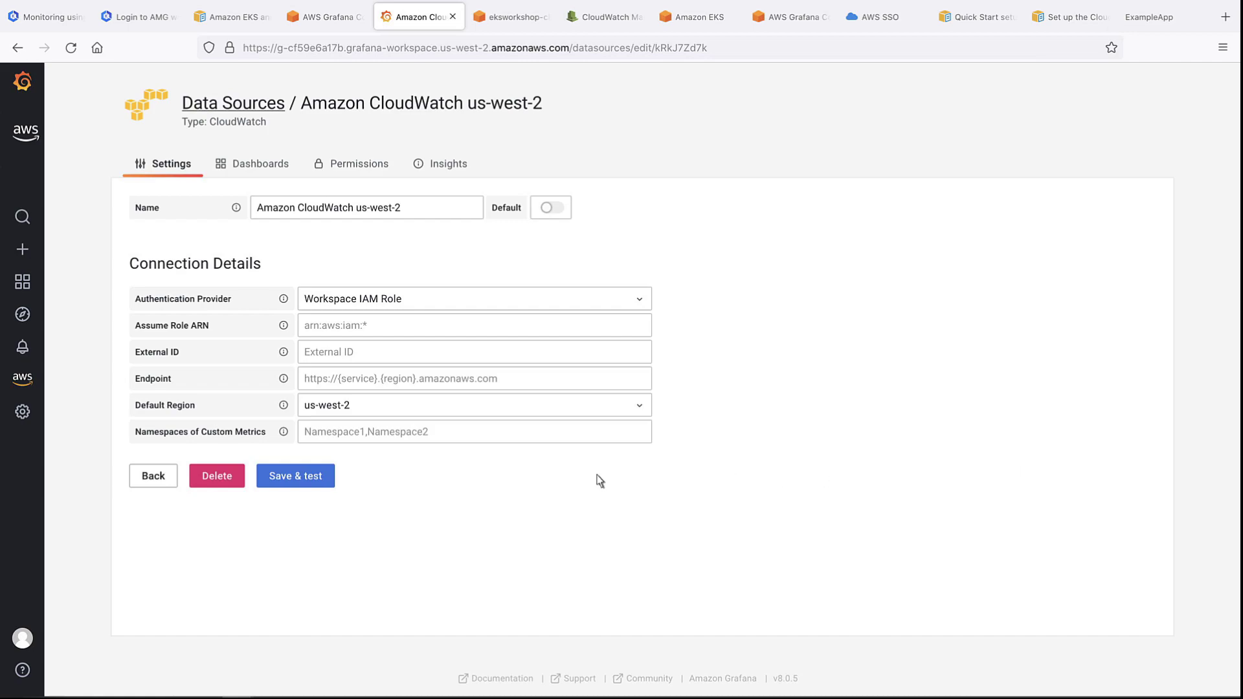
click(325, 484)
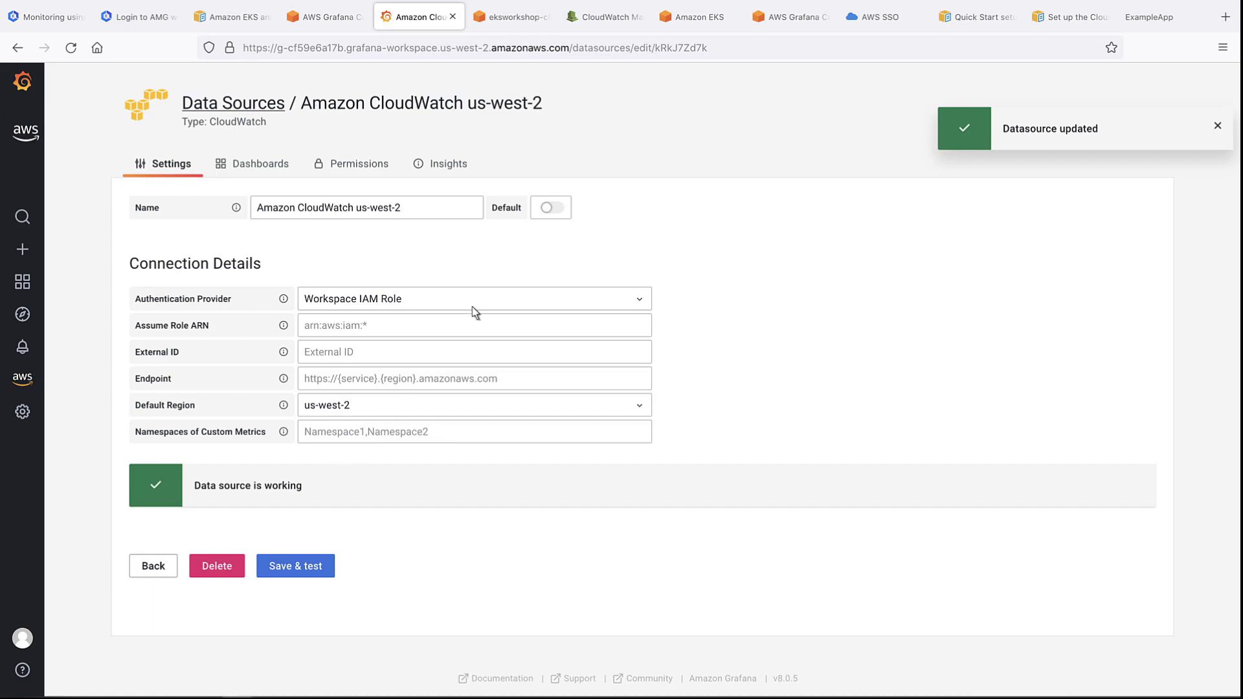
click(556, 208)
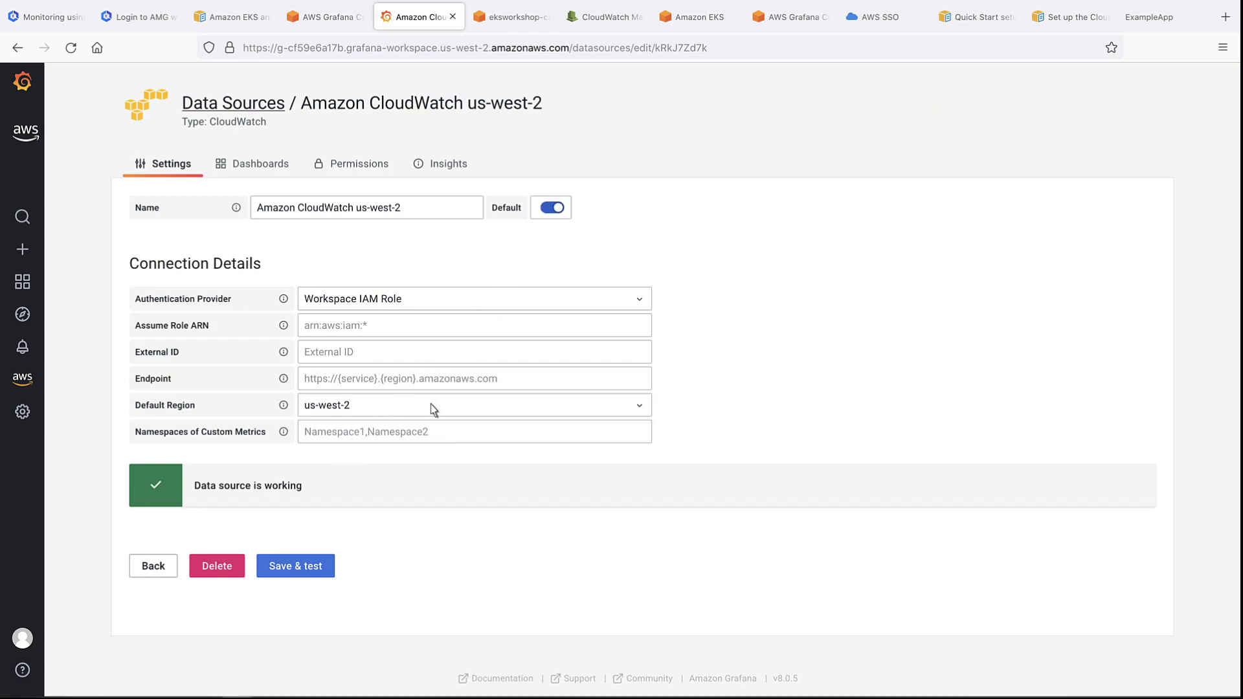
click(326, 570)
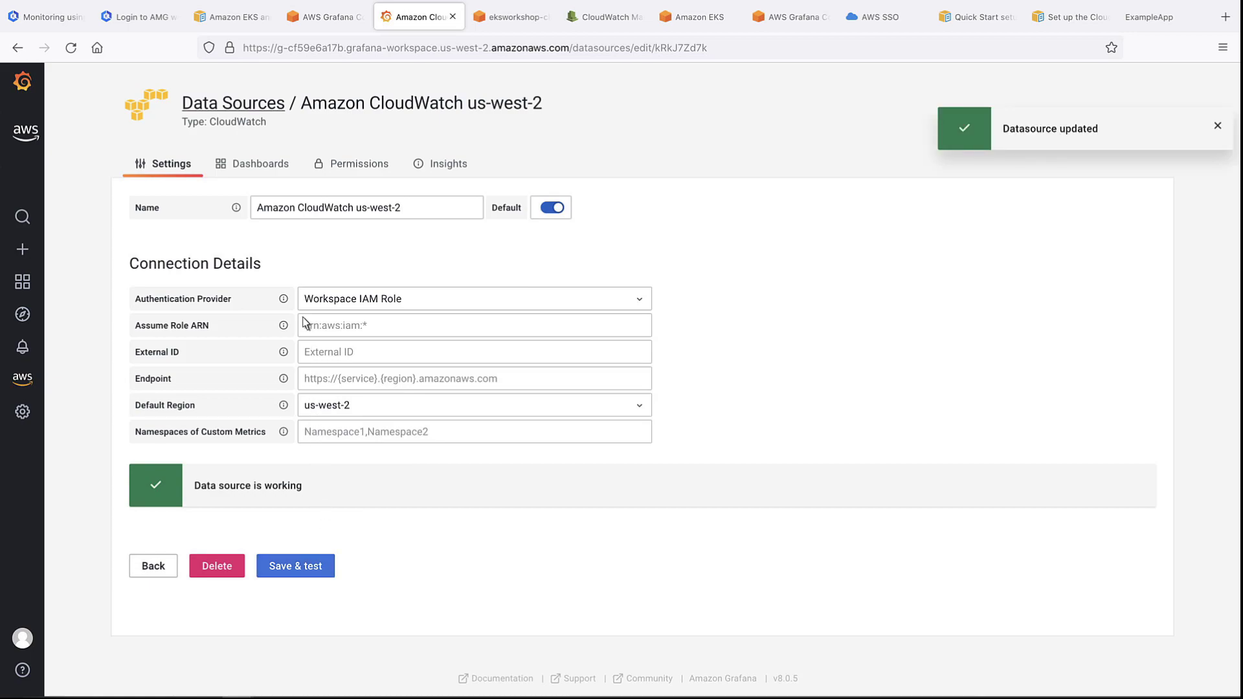
- Import the Amazon CloudWatch Logs and Amazon EC2 dashboards bundled with the CloudWatch data source
click(291, 170)
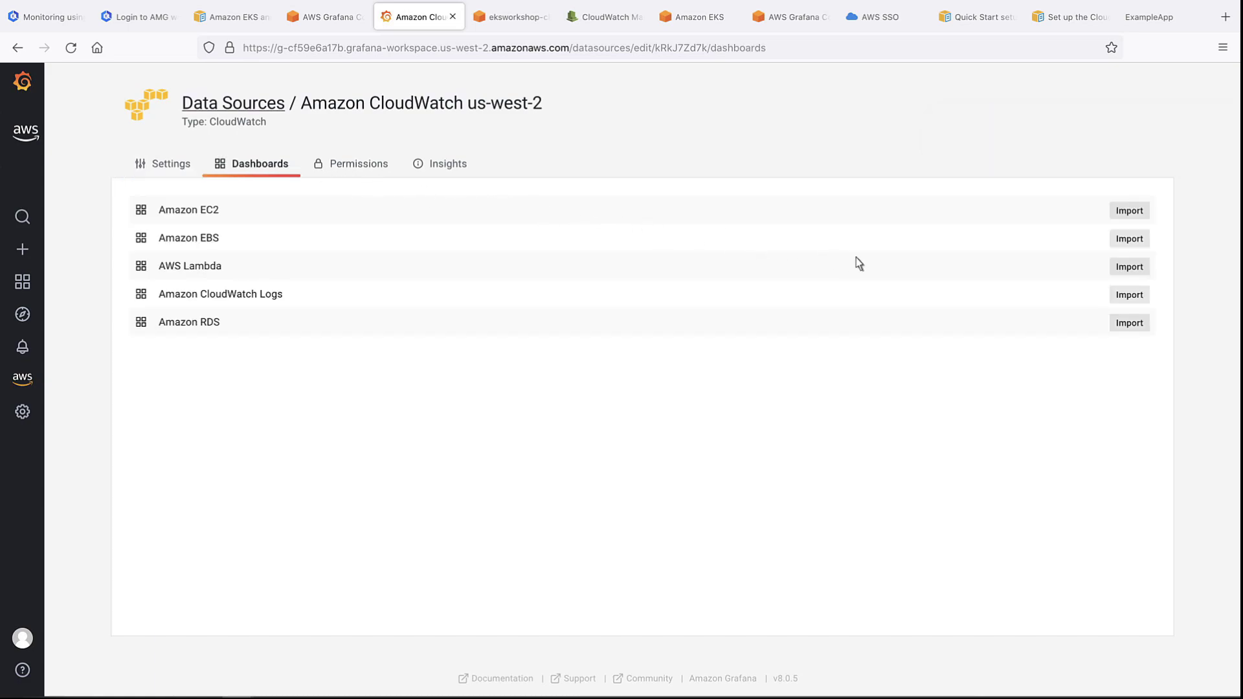
click(1116, 299)
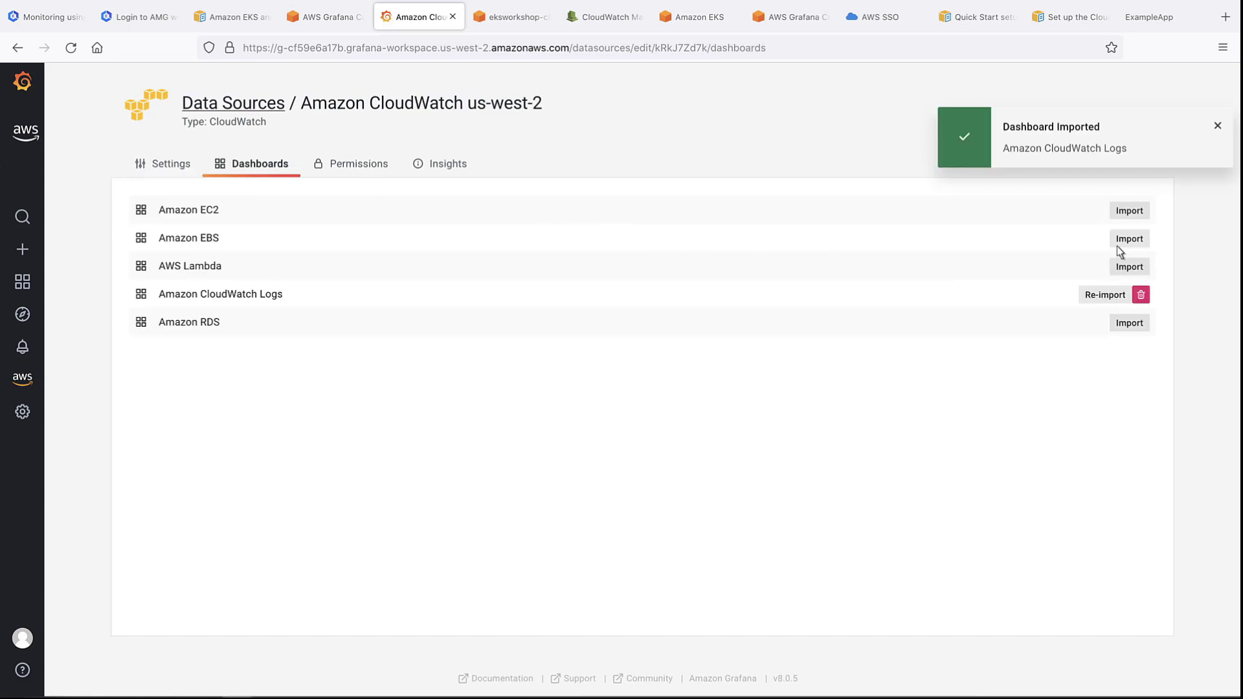
click(1119, 214)
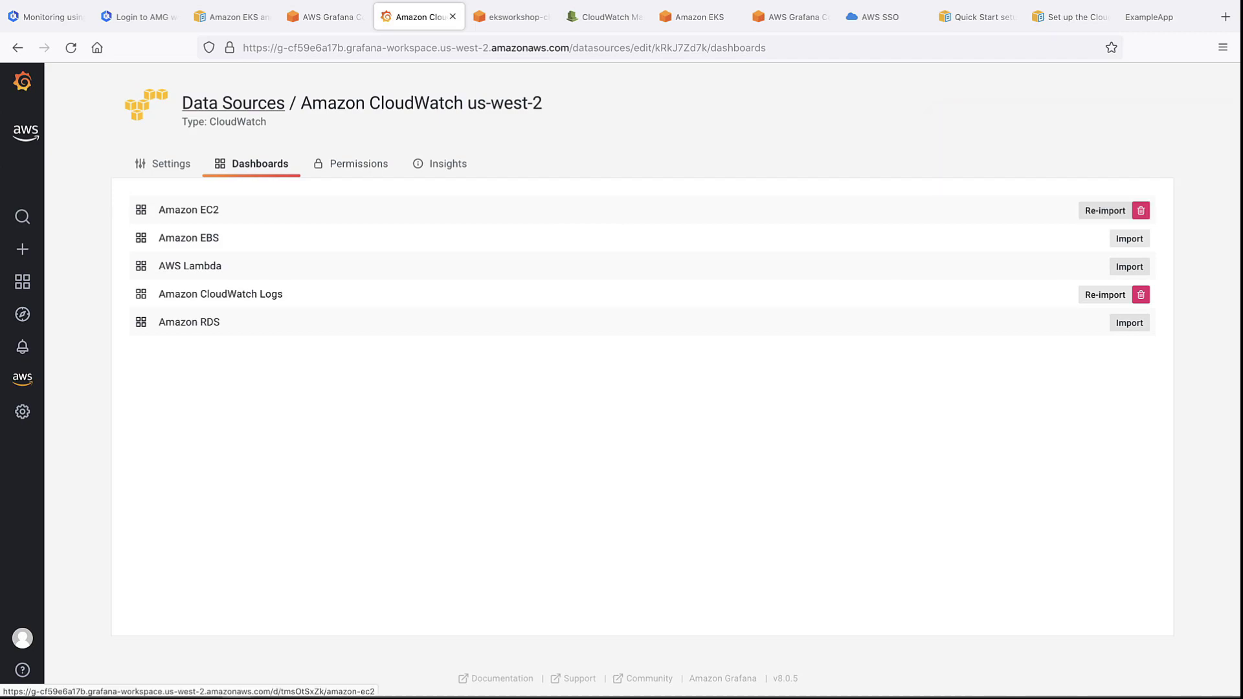
- Save and test the CloudWatch data source settings, then open Explore
click(189, 165)
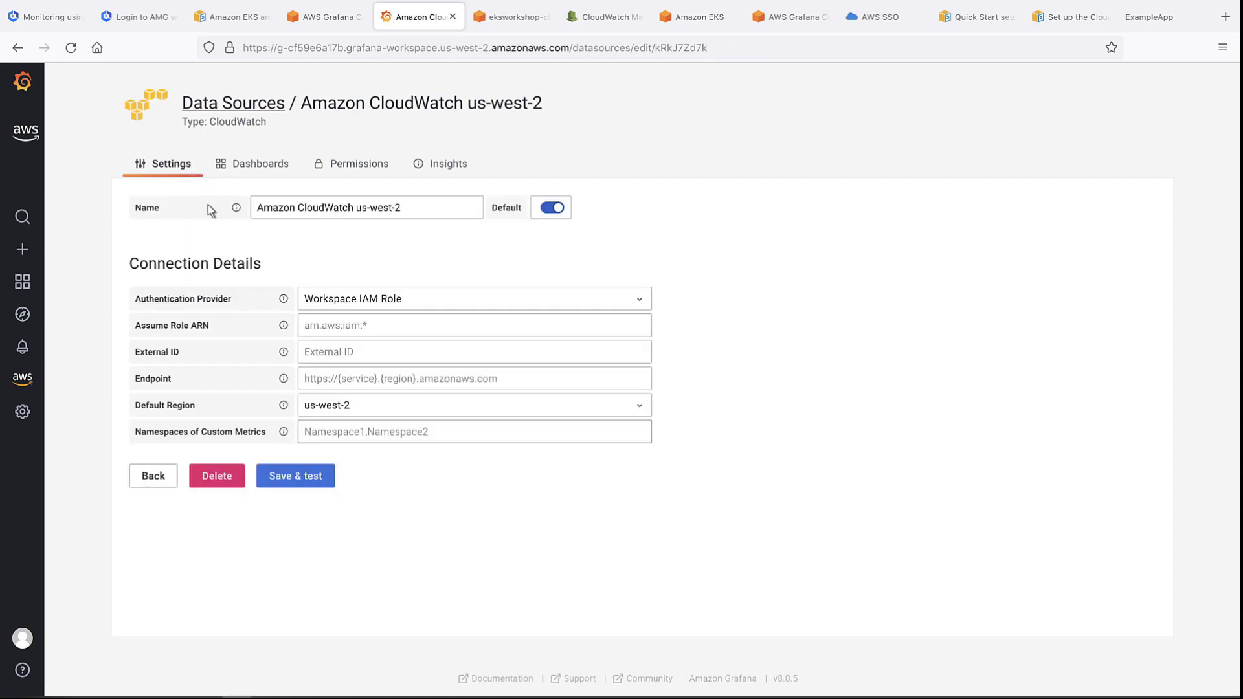
click(325, 484)
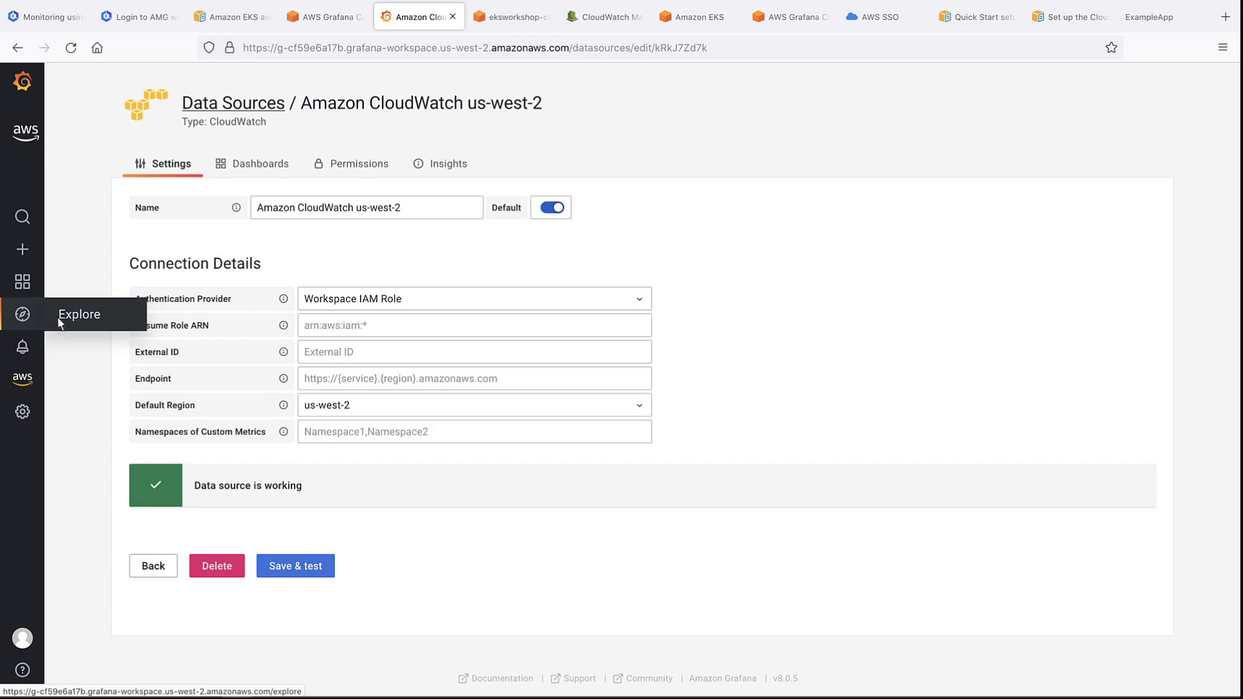
click(62, 324)
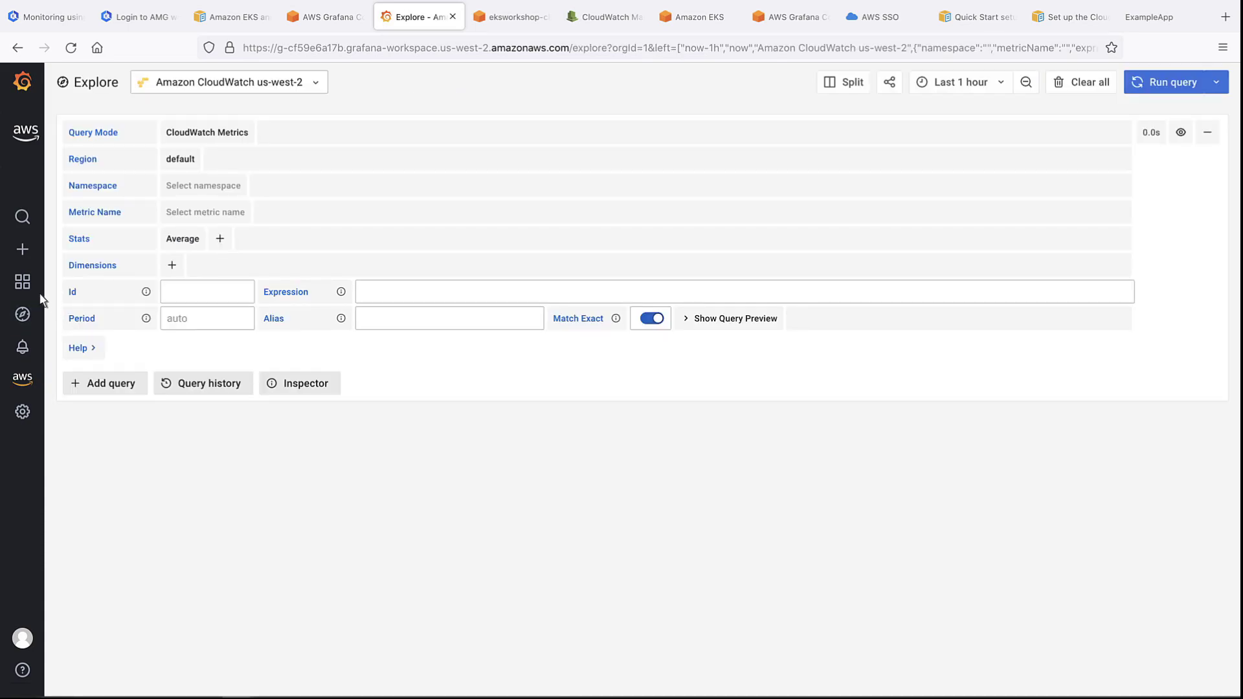
mouse_move(30, 282)
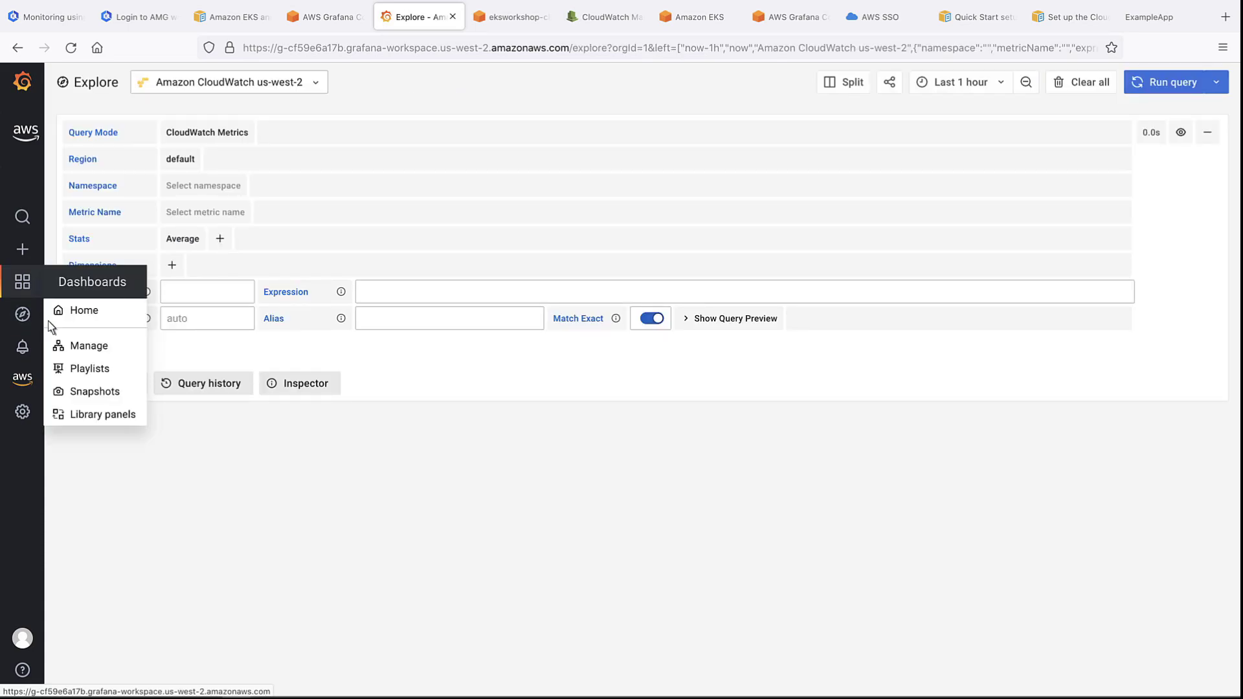
- Open the Amazon CloudWatch Logs dashboard from the managed dashboards list
click(61, 349)
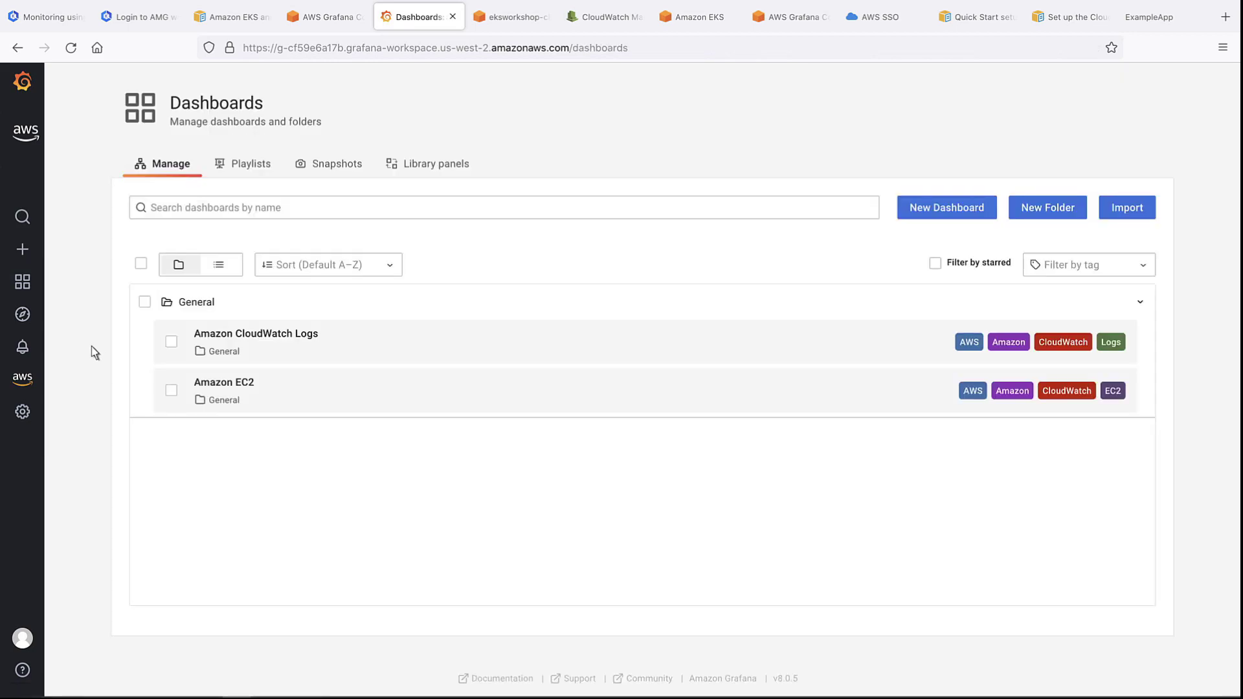
click(172, 343)
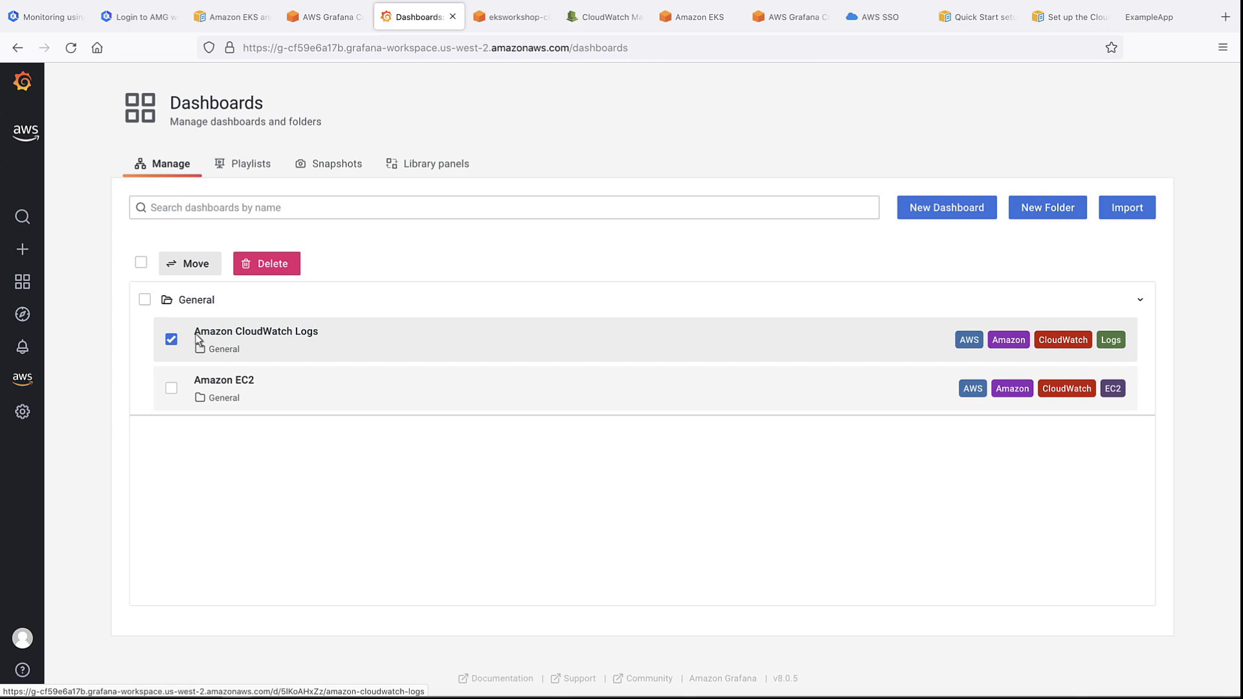
click(198, 337)
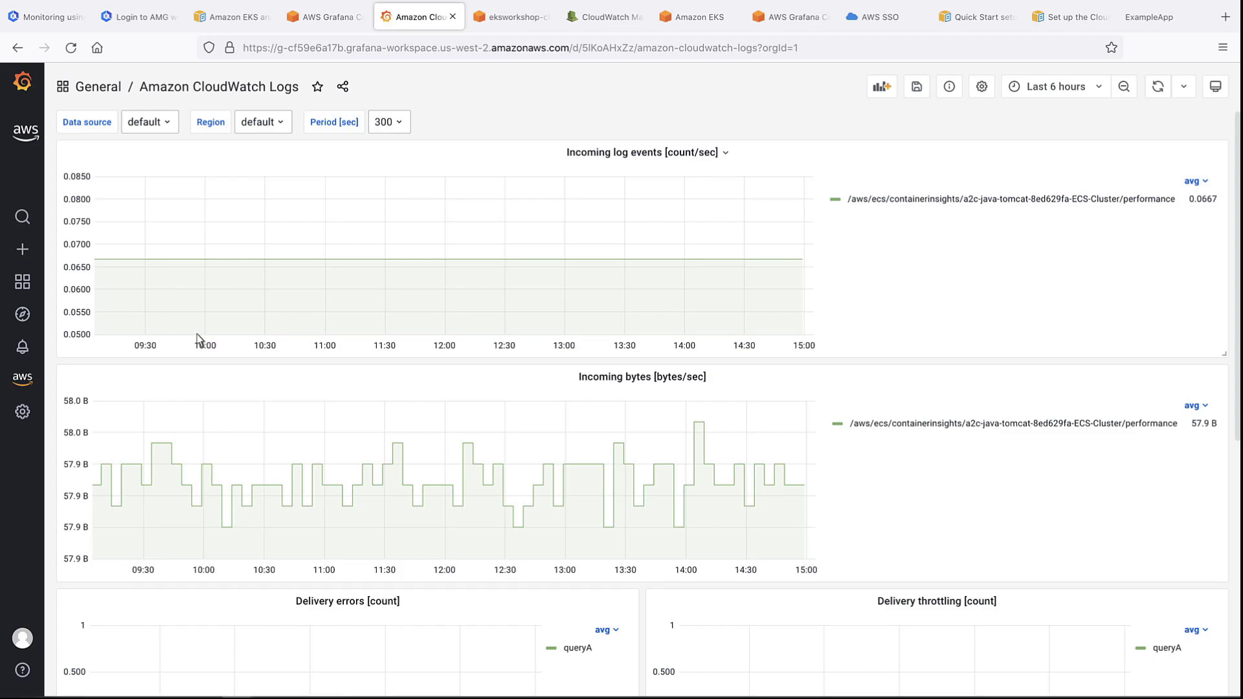
- Set the time range to Last 24 hours with 5s auto-refresh, then widen it to Last 2 days
click(1101, 87)
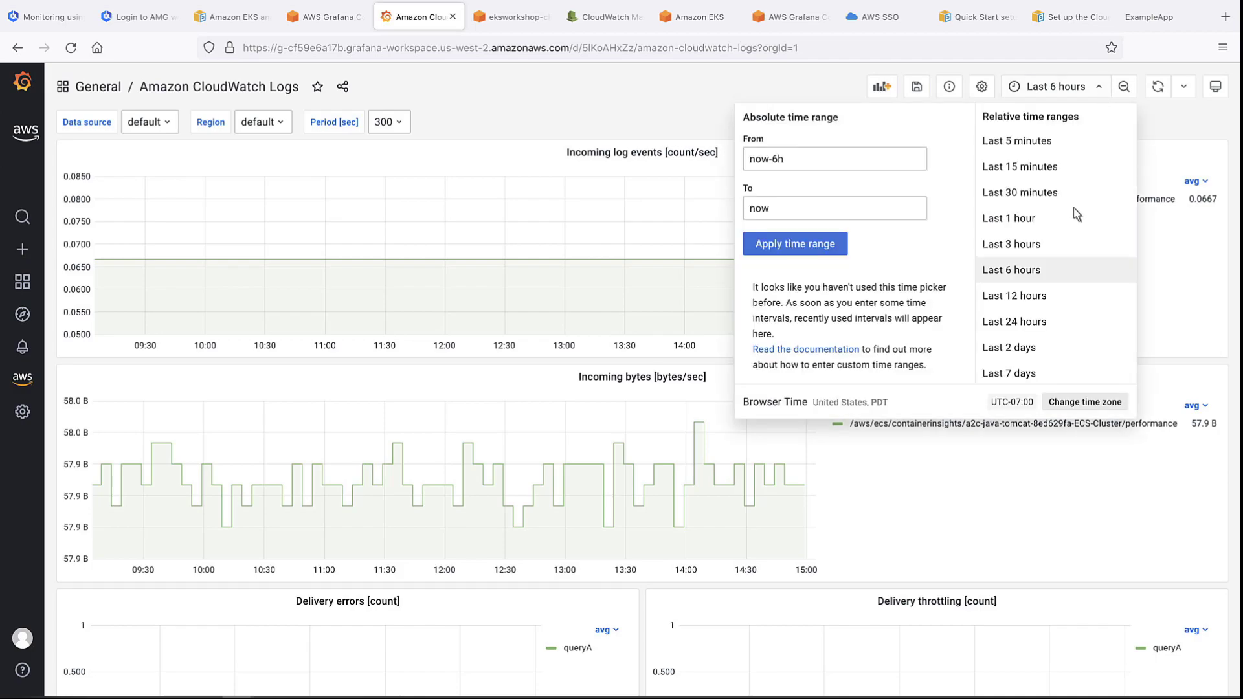
click(1047, 322)
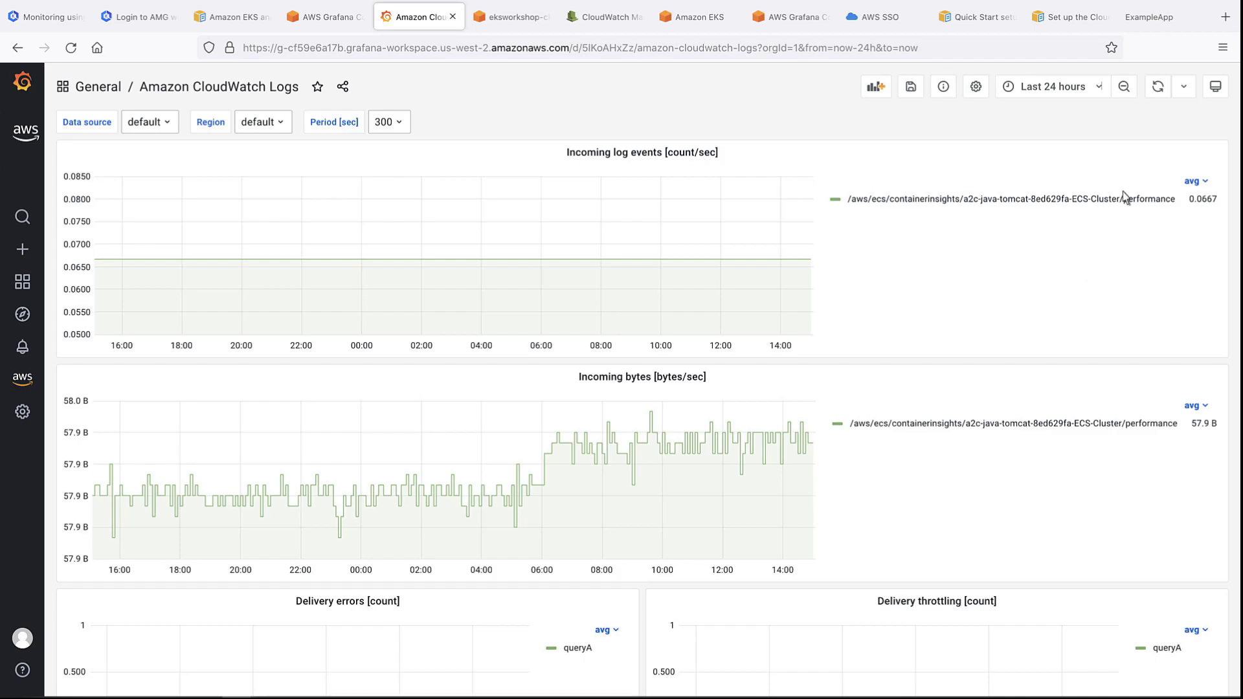
click(1183, 86)
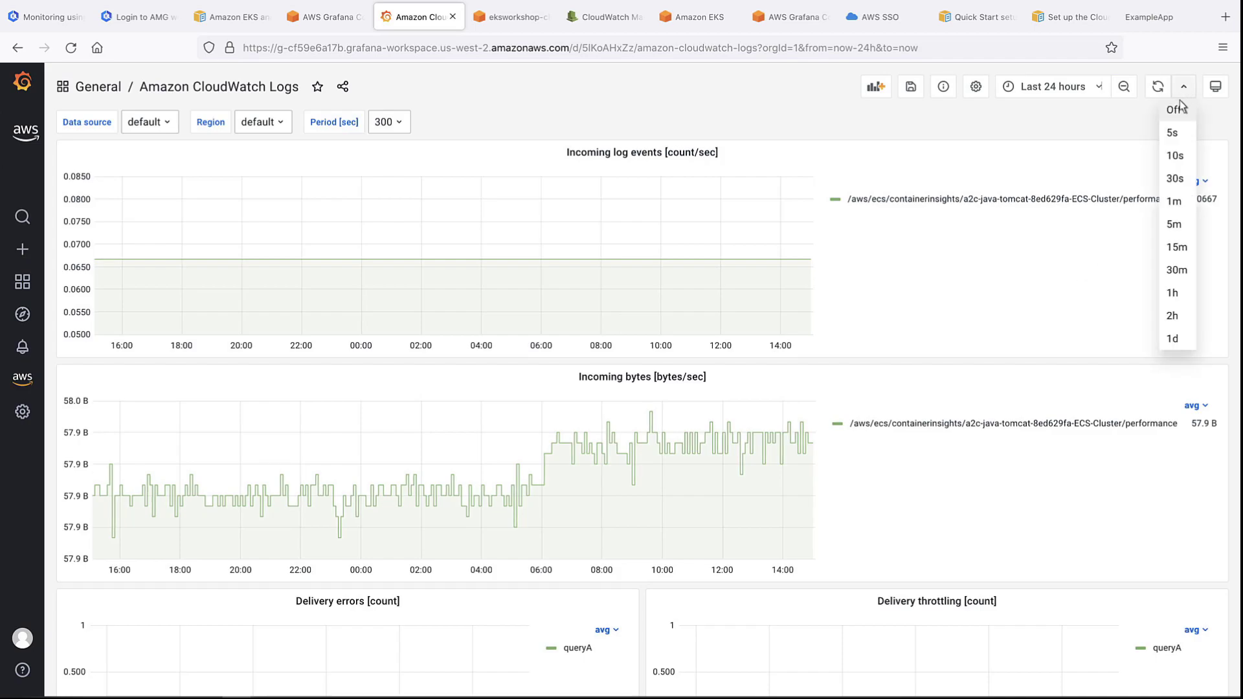
click(1172, 135)
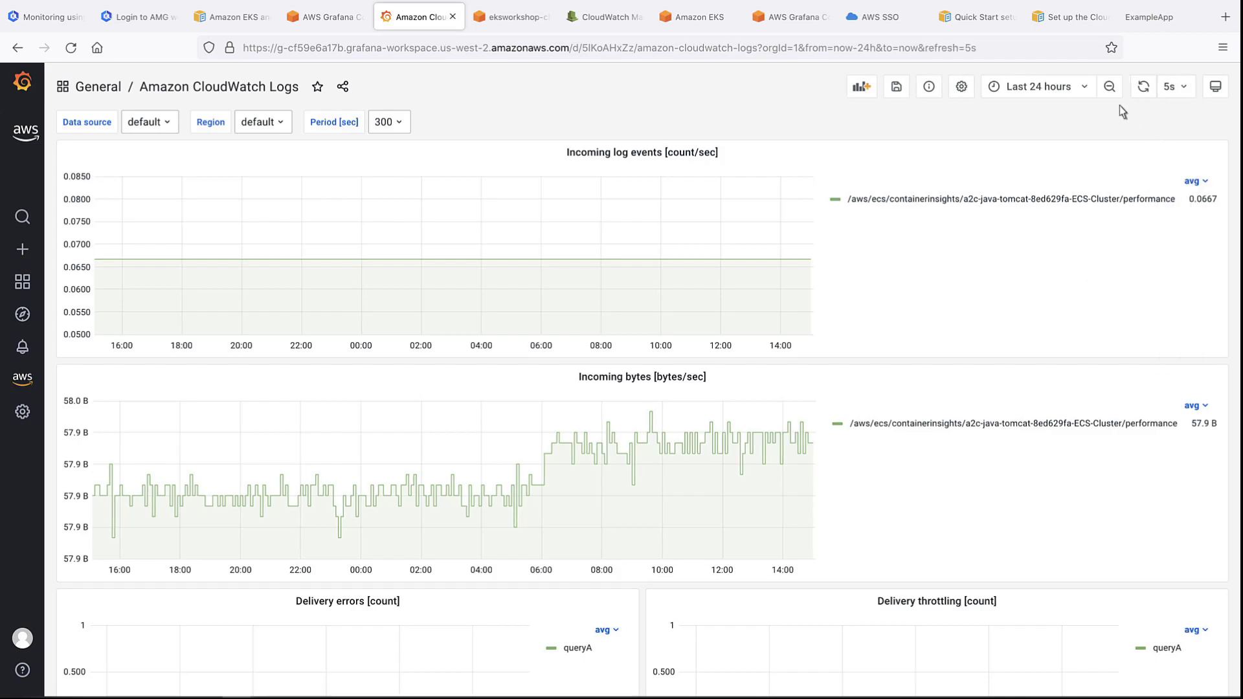
click(1085, 87)
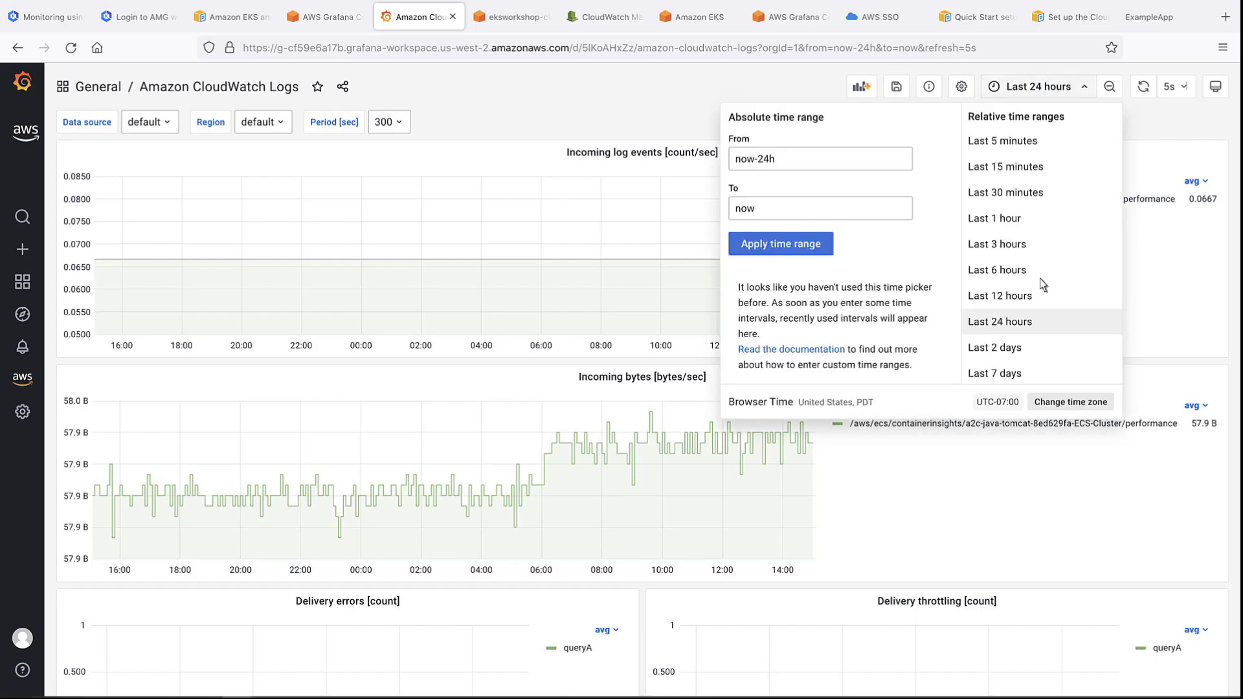
click(1025, 348)
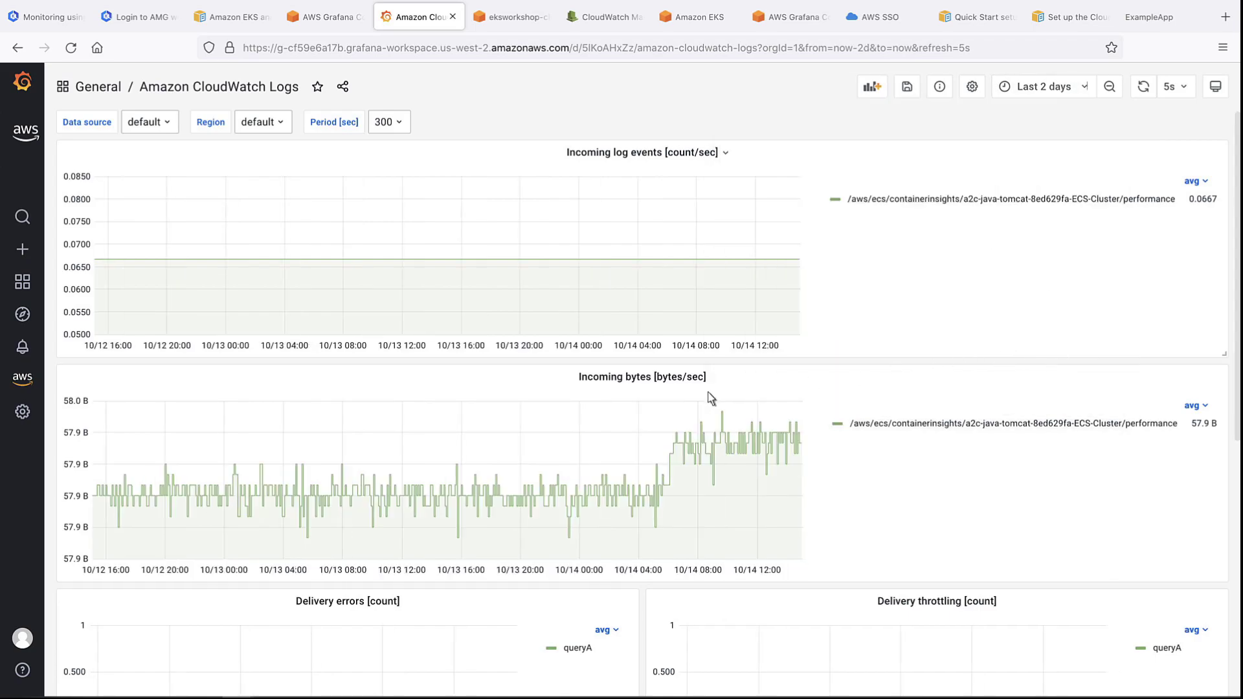
drag(289, 456, 655, 528)
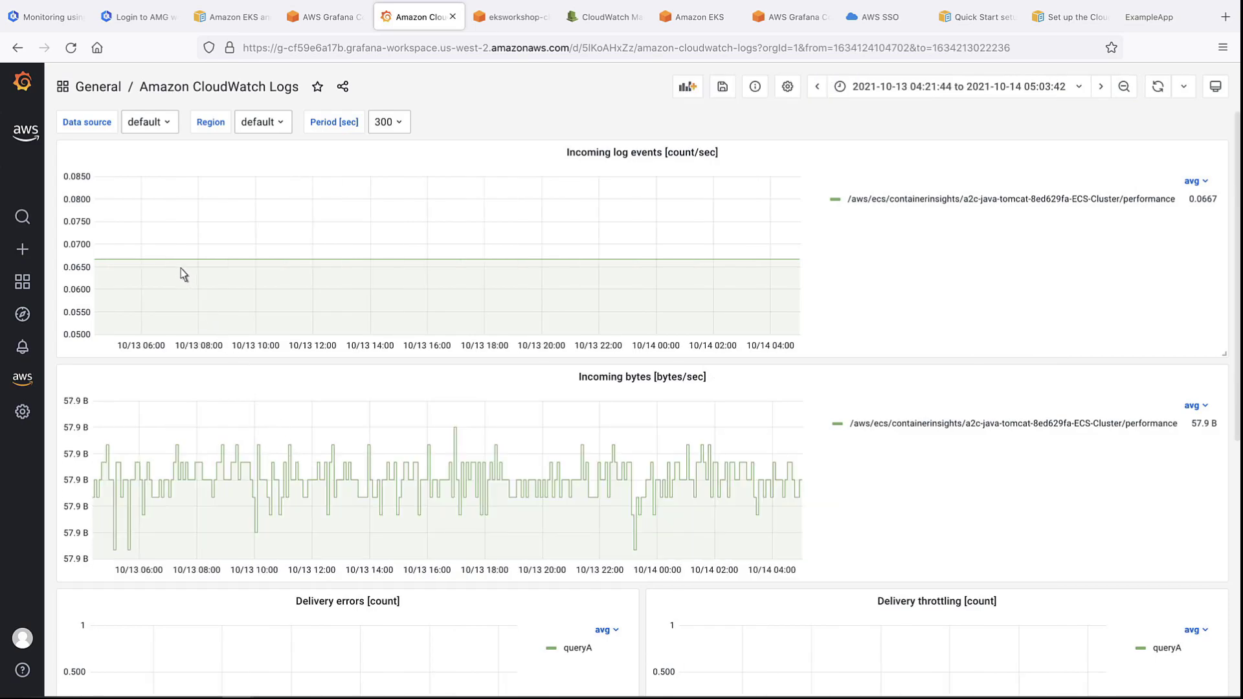
drag(157, 232, 409, 301)
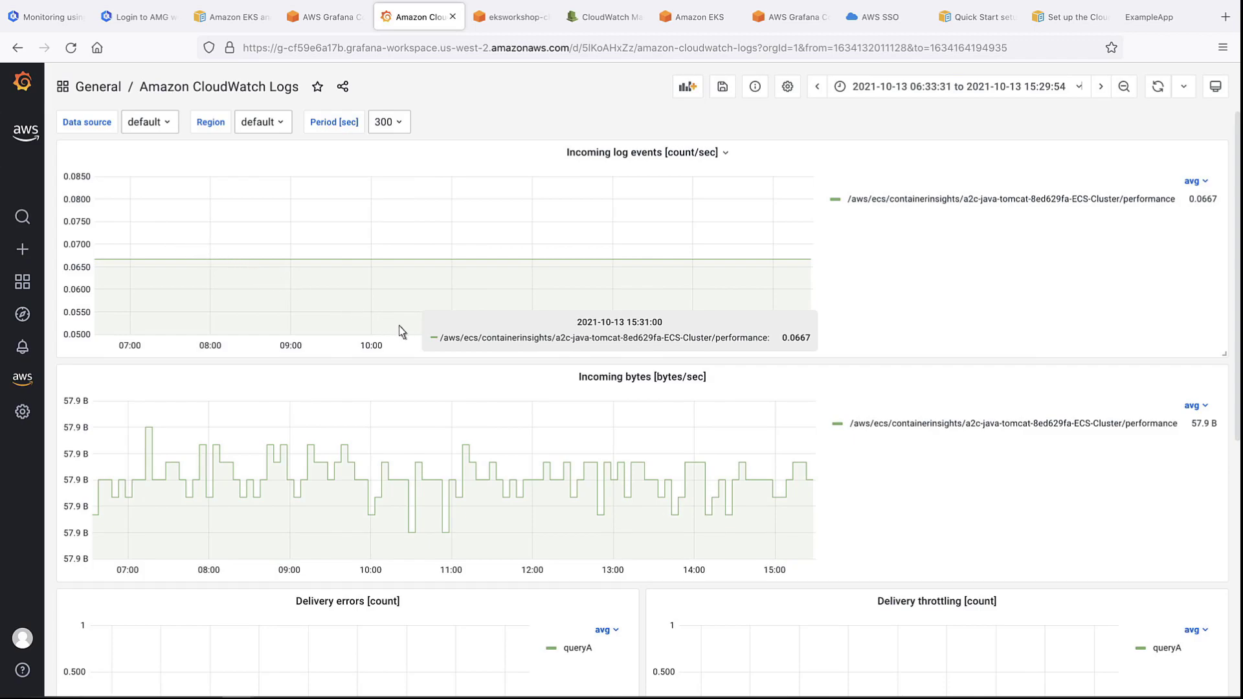
drag(417, 333, 215, 280)
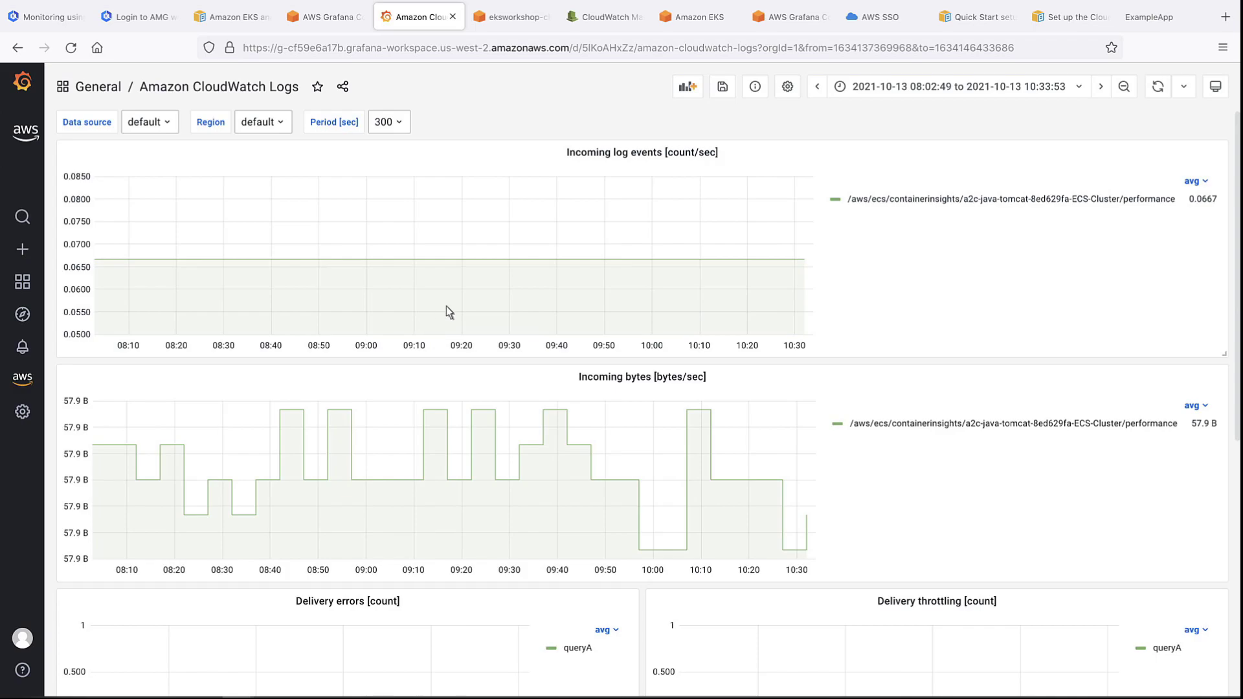
- Dismiss the new panel placeholder and star Amazon CloudWatch Logs on the Grafana home page
click(692, 88)
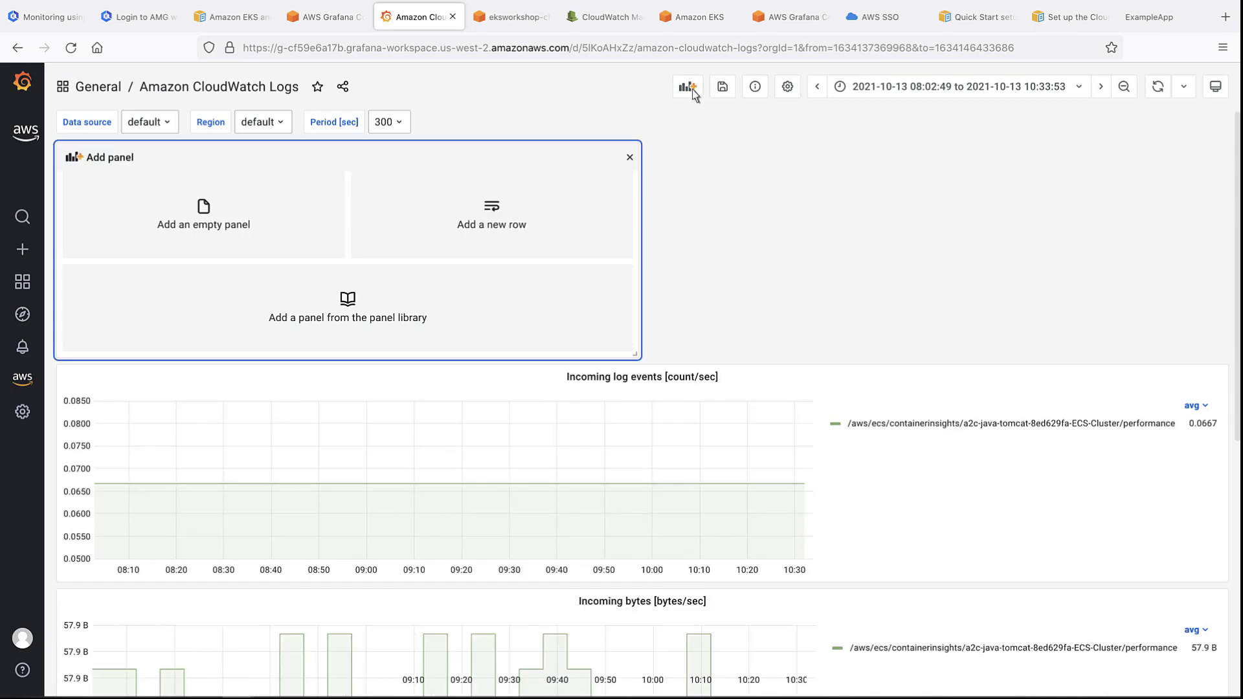
click(630, 158)
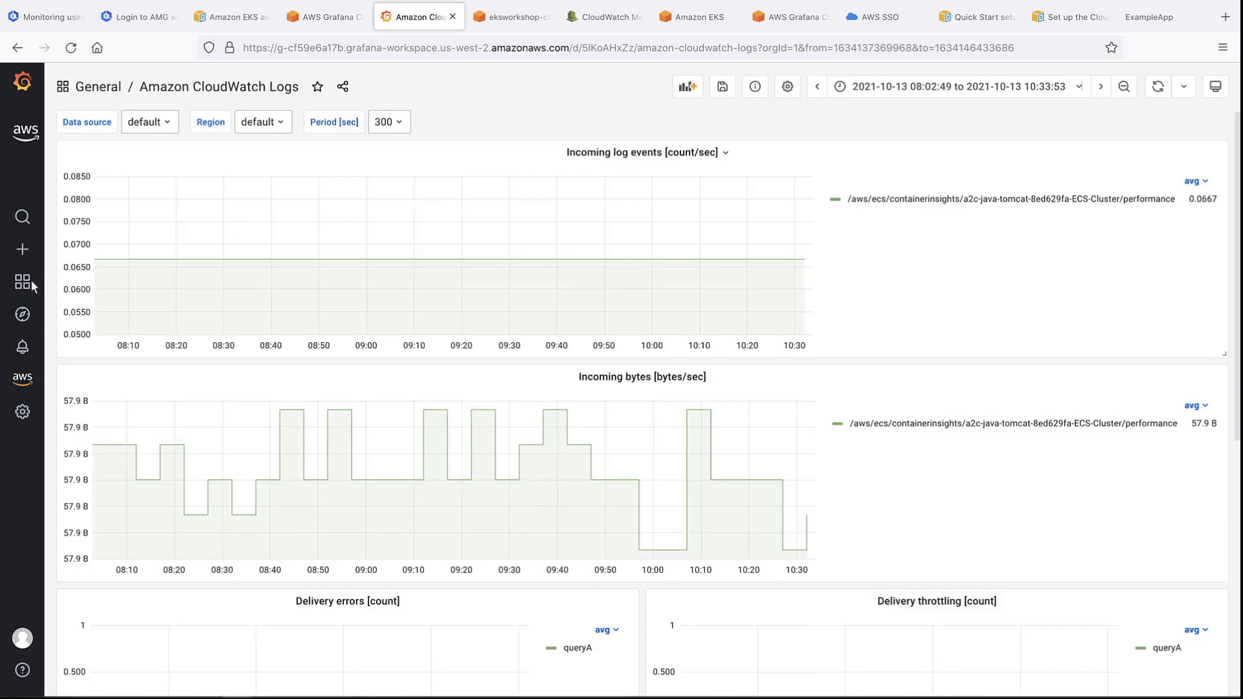
mouse_move(31, 281)
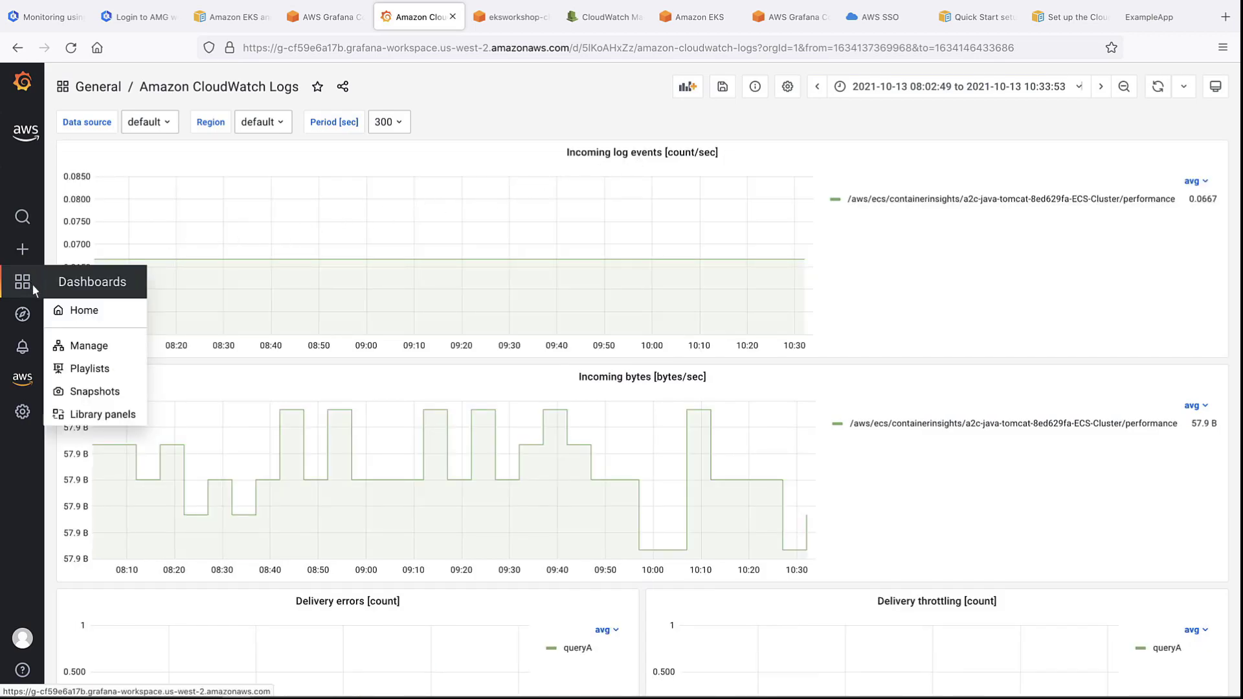
click(58, 313)
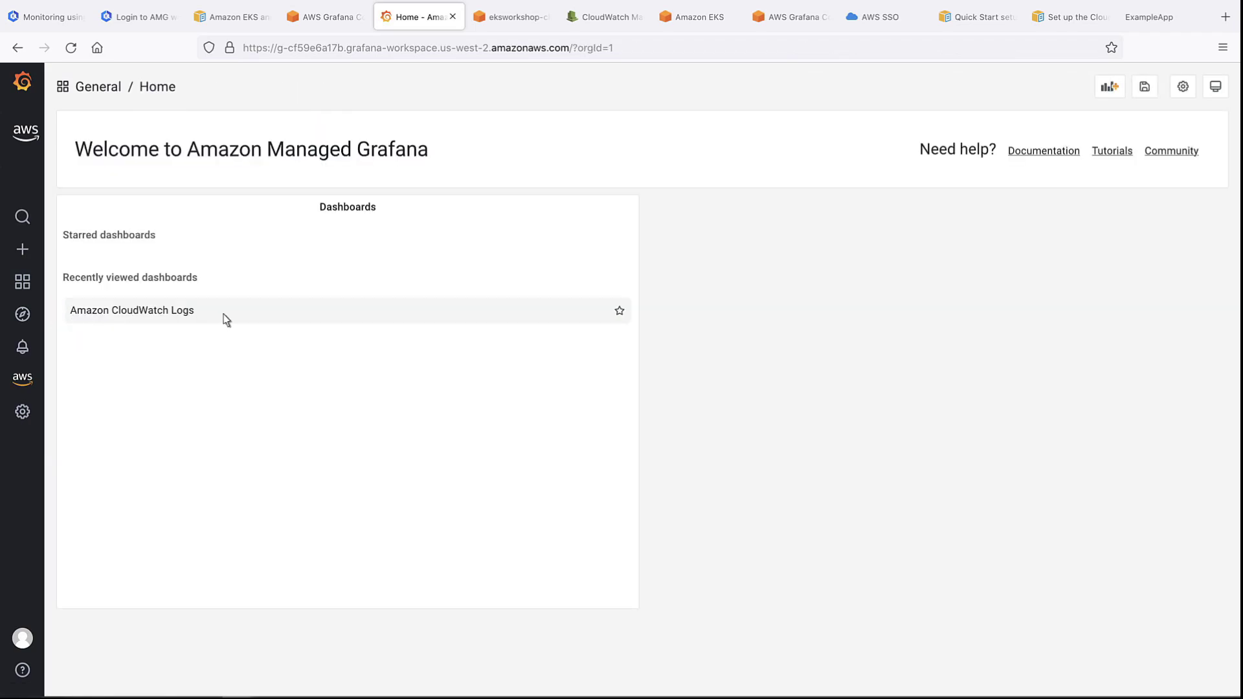
click(620, 312)
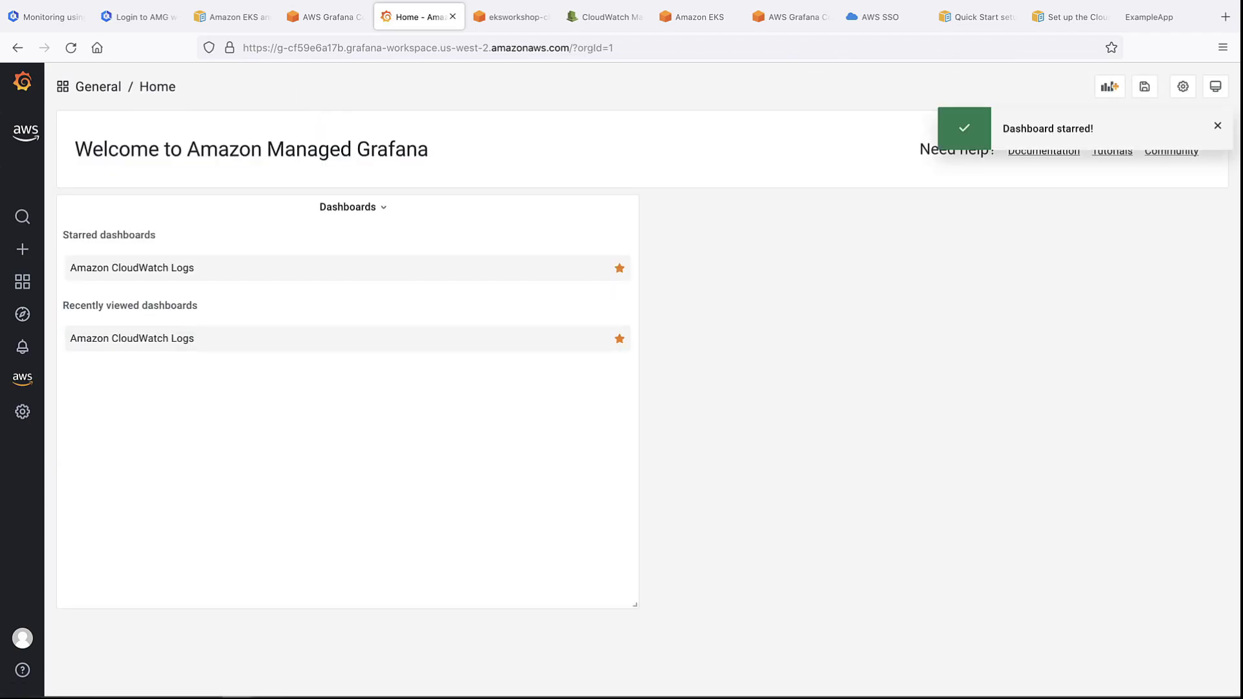